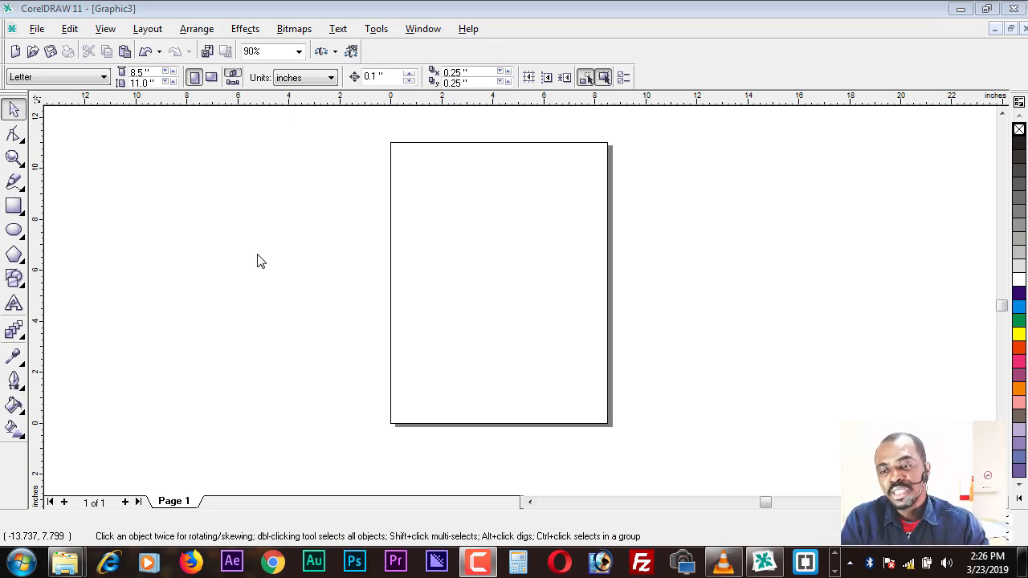
Step: Draw an ellipse about 10.8 by 6.6 inches overlapping the page's left edge
left_click(14, 231)
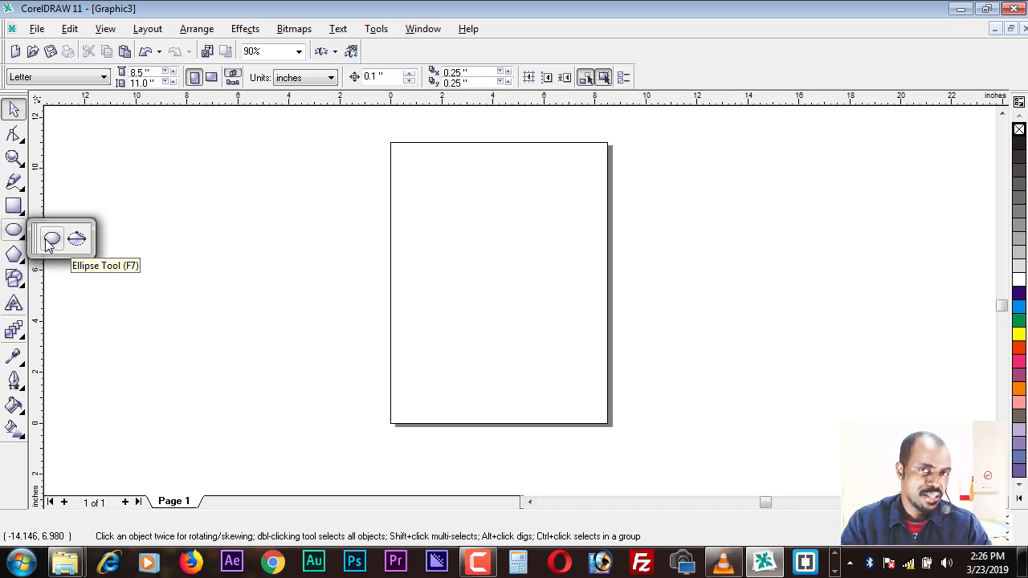
left_click(14, 230)
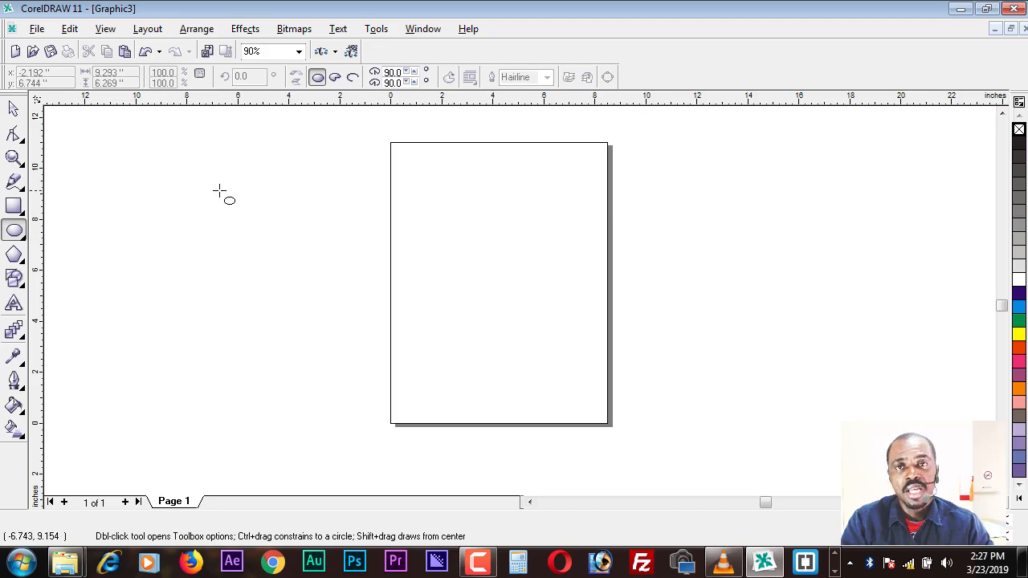
left_click_drag(216, 168, 492, 339)
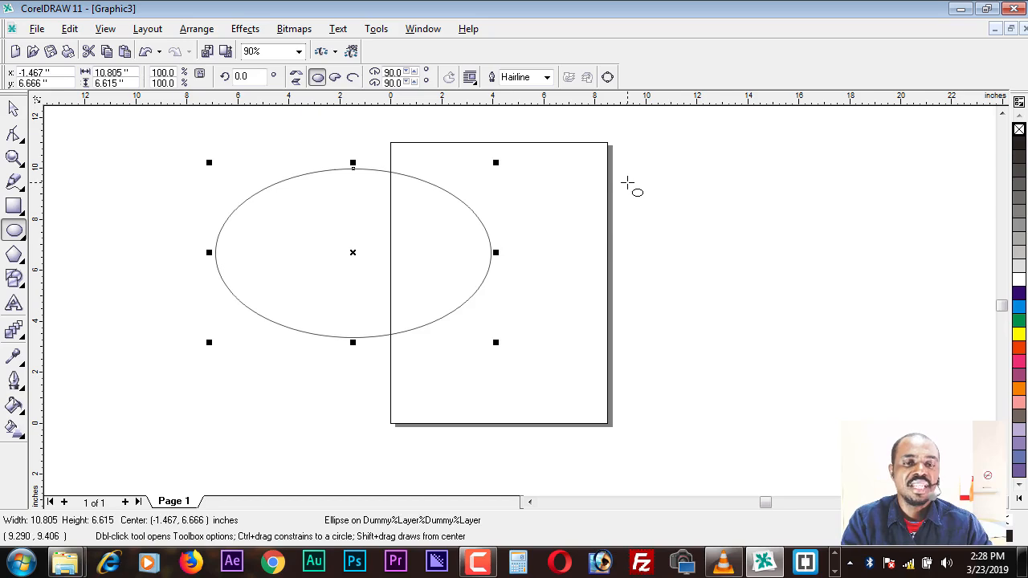
Step: Draw a perfect circle about 9.17 inches in diameter on the empty area to the right of the page
mouse_move(626, 184)
left_mouse_down()
mouse_move(757, 367)
mouse_move(910, 466)
left_mouse_up()
left_click_drag(758, 294, 861, 391)
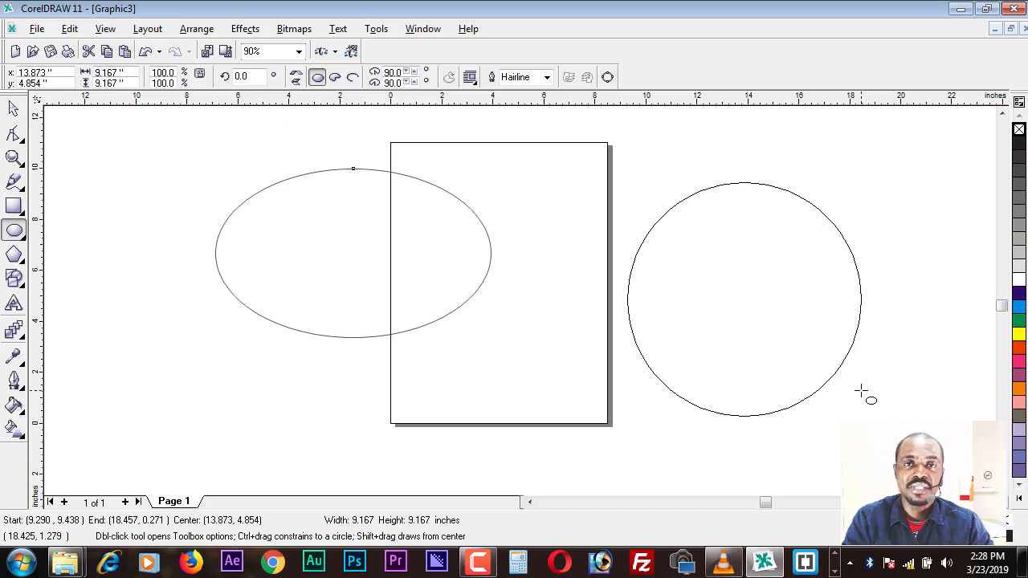
left_click_drag(860, 391, 860, 392)
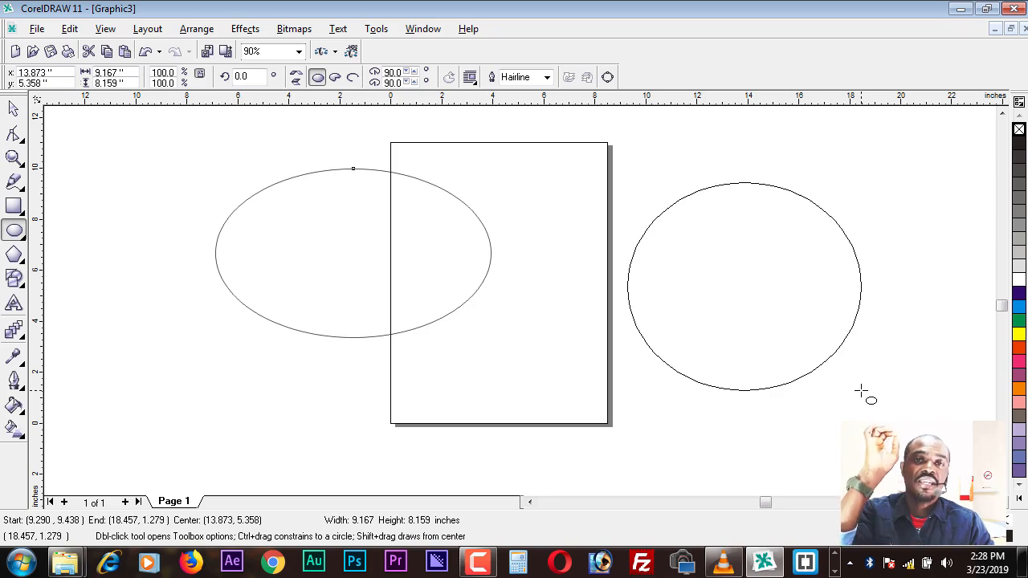
key("ctrl")
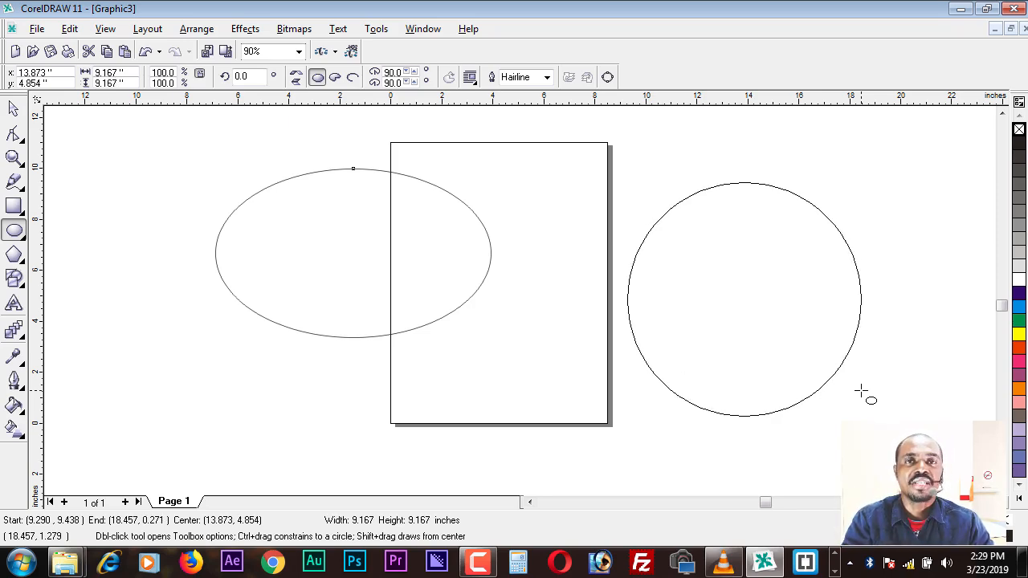
left_click_drag(860, 391, 860, 391)
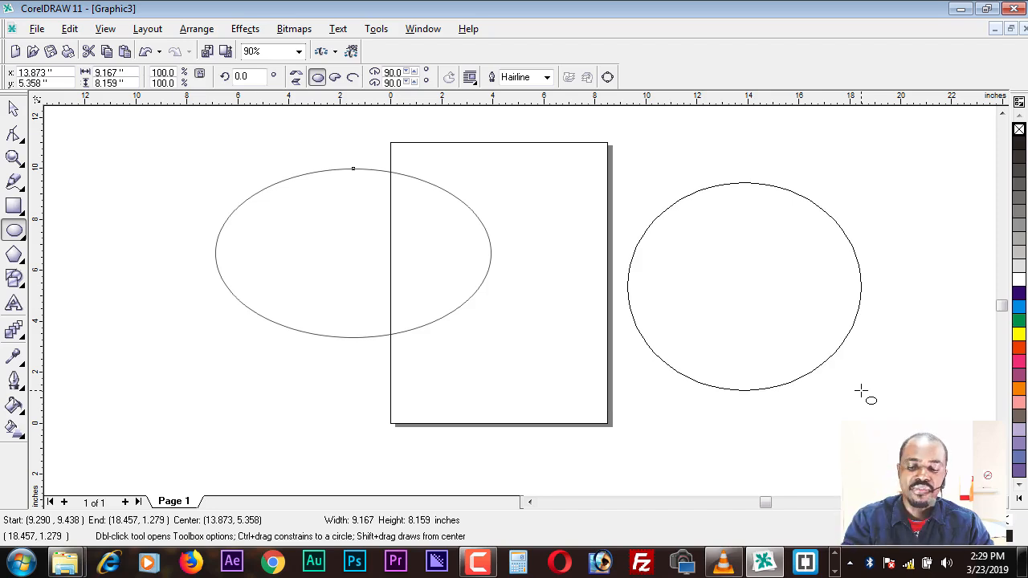
key("ctrl")
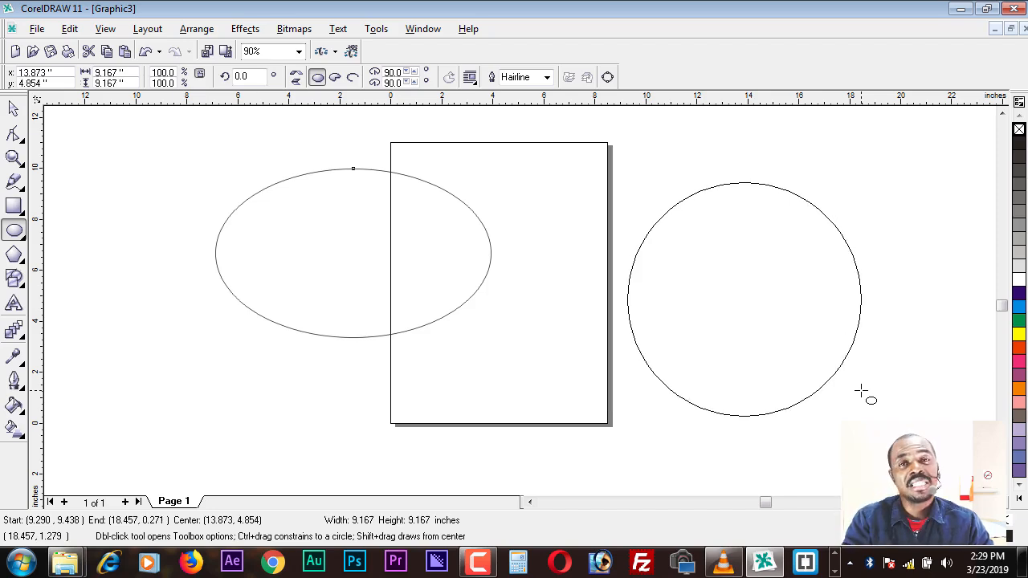
left_click_drag(860, 391, 860, 391)
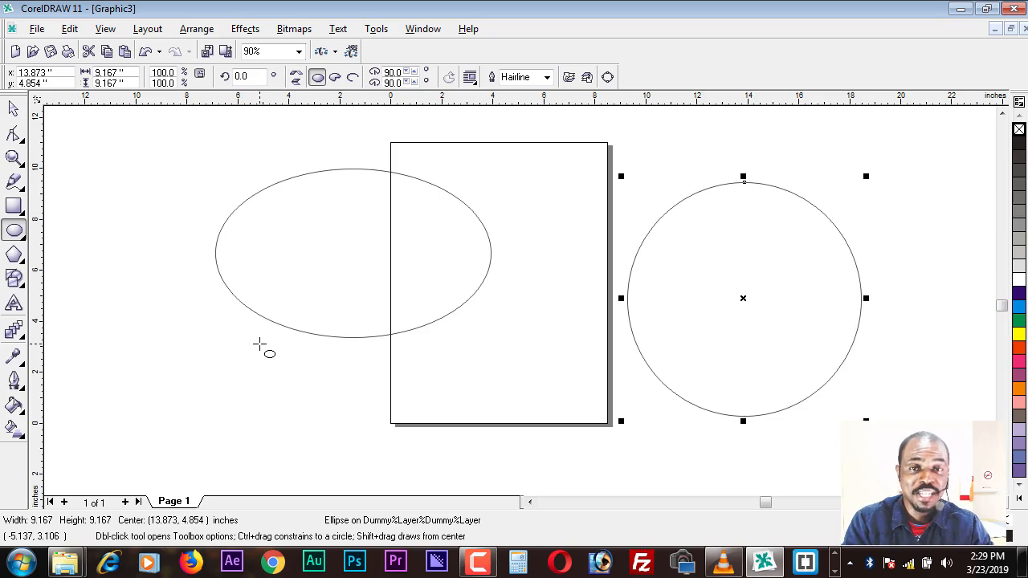
Step: Move the circle onto the page's right edge and back off it, centring it at about x 13.5, y 5.5 inches, and deselect it
left_click(15, 109)
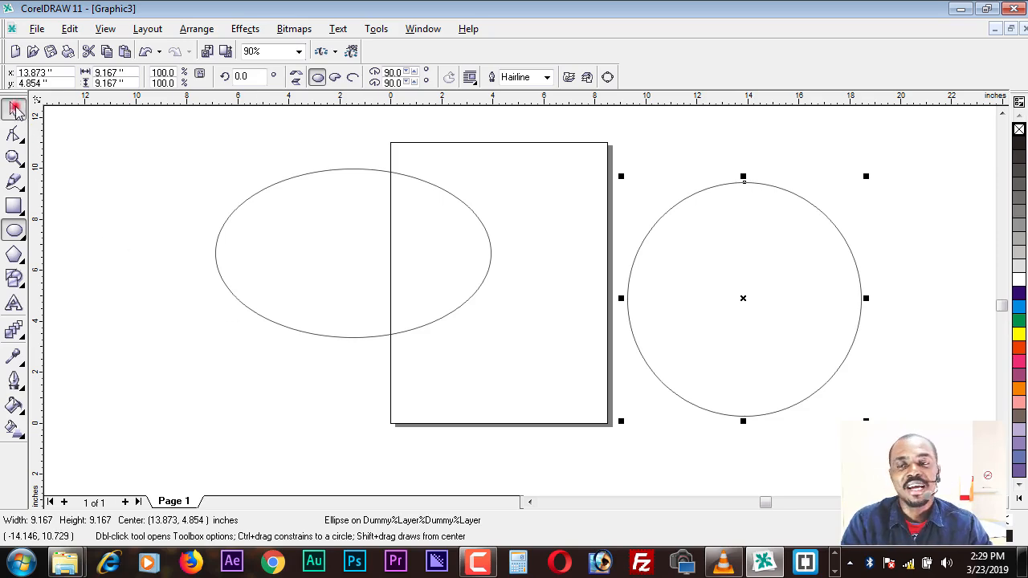
left_click(130, 233)
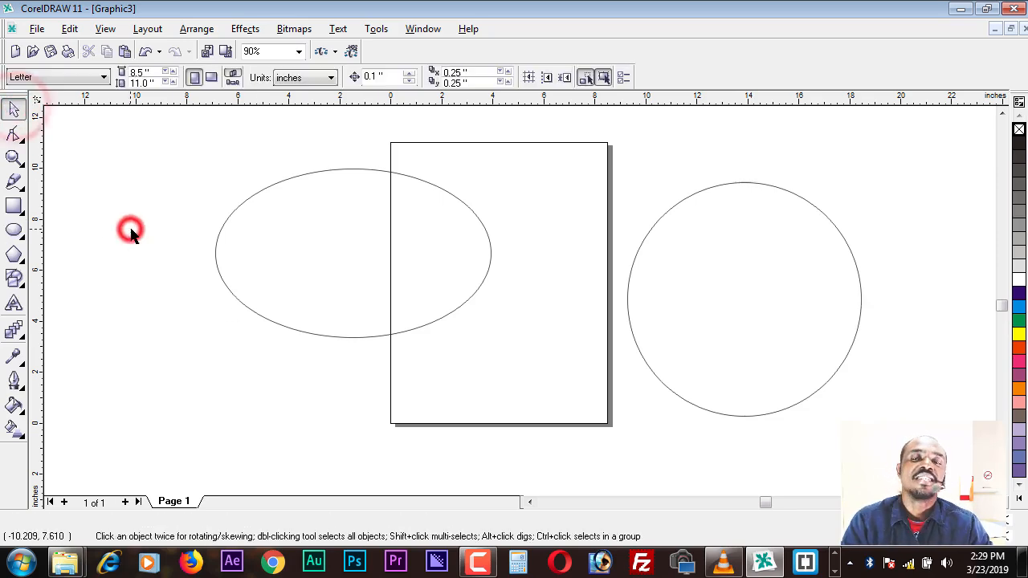
left_click(721, 301)
left_click_drag(742, 299, 650, 306)
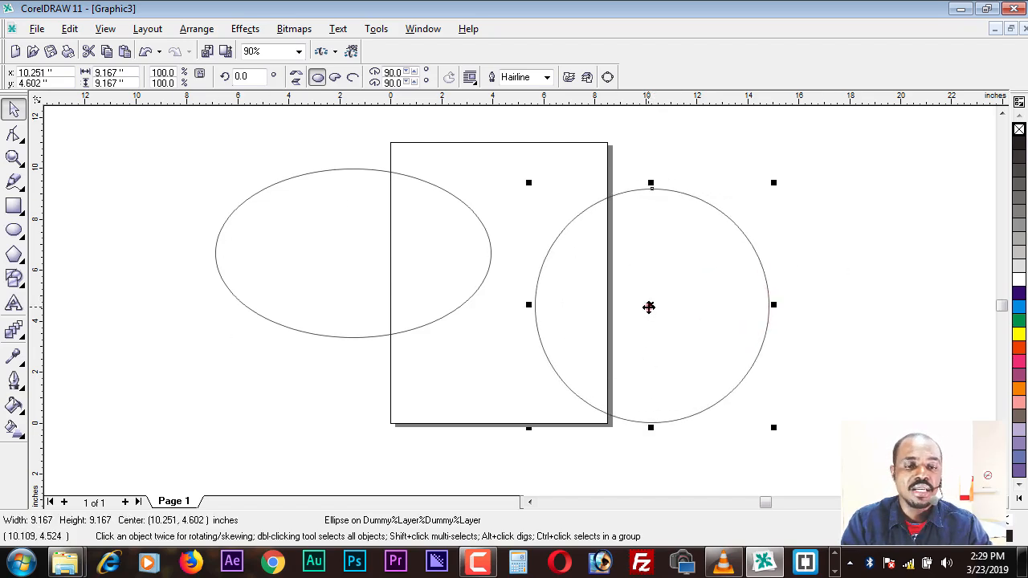
left_click_drag(647, 306, 731, 283)
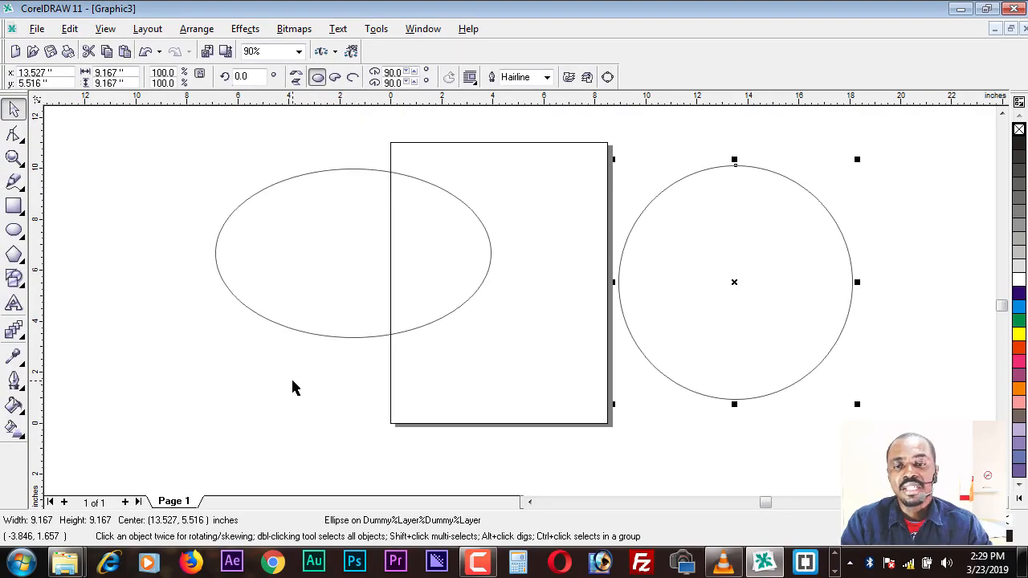
left_click(292, 387)
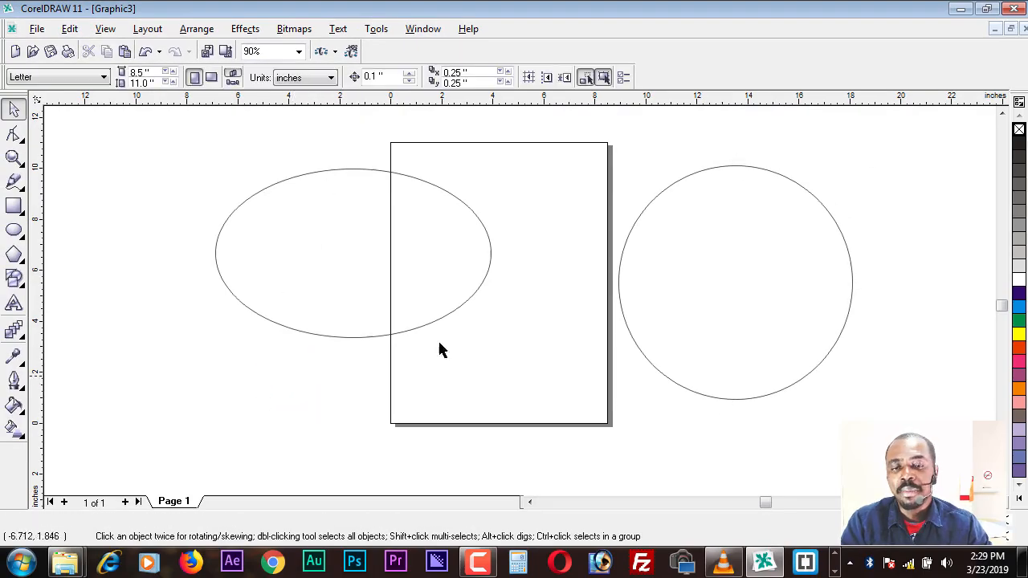
Step: Draw a pie shape about 4.28 by 4.44 inches to the upper left of the ellipse
left_click(15, 230)
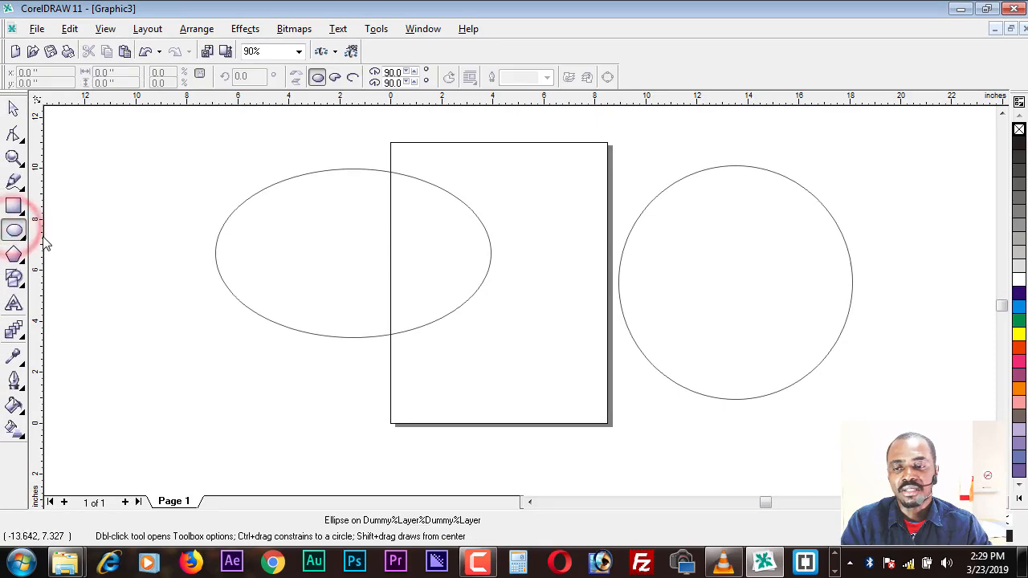
left_click(335, 77)
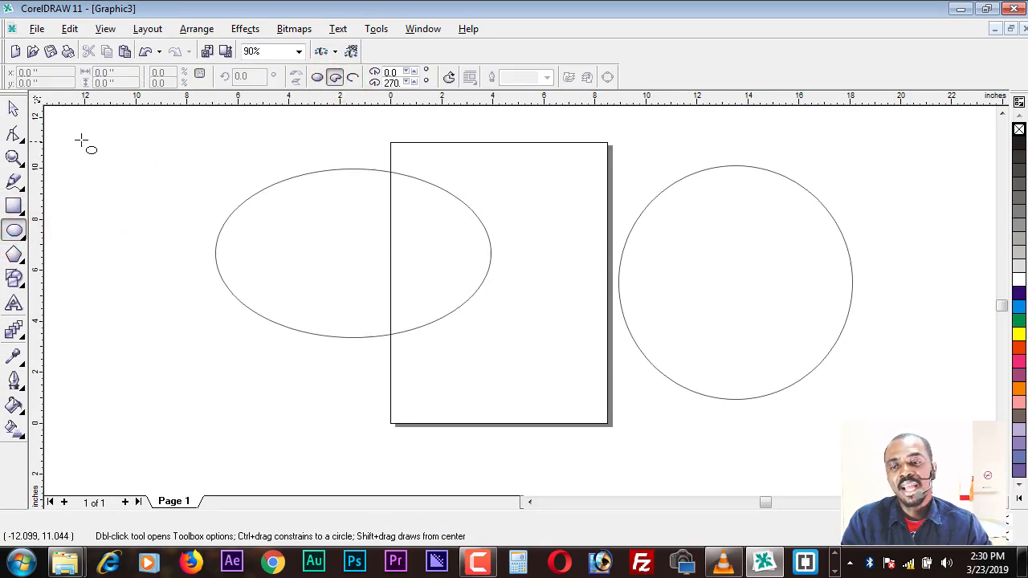
left_click_drag(82, 140, 190, 253)
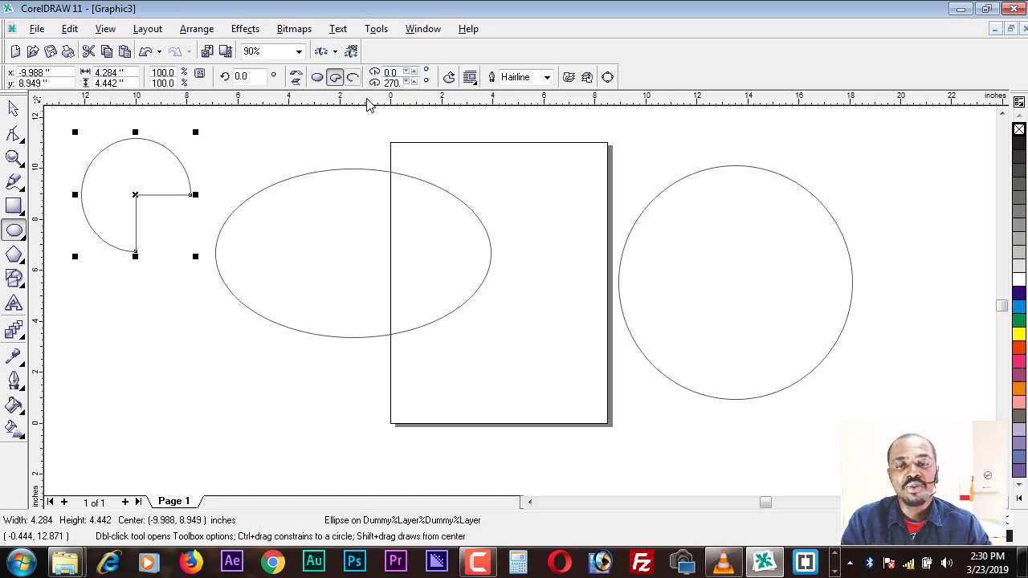
Step: Set the pie's starting angle to 105 degrees and ending angle to 250 degrees, and convert it to an arc
left_click(413, 82)
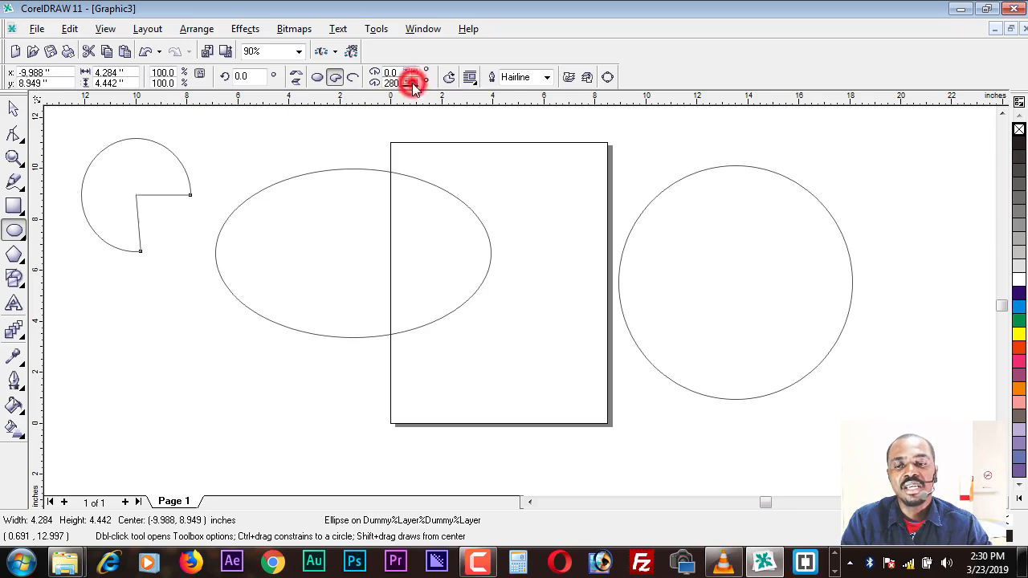
left_click(414, 81)
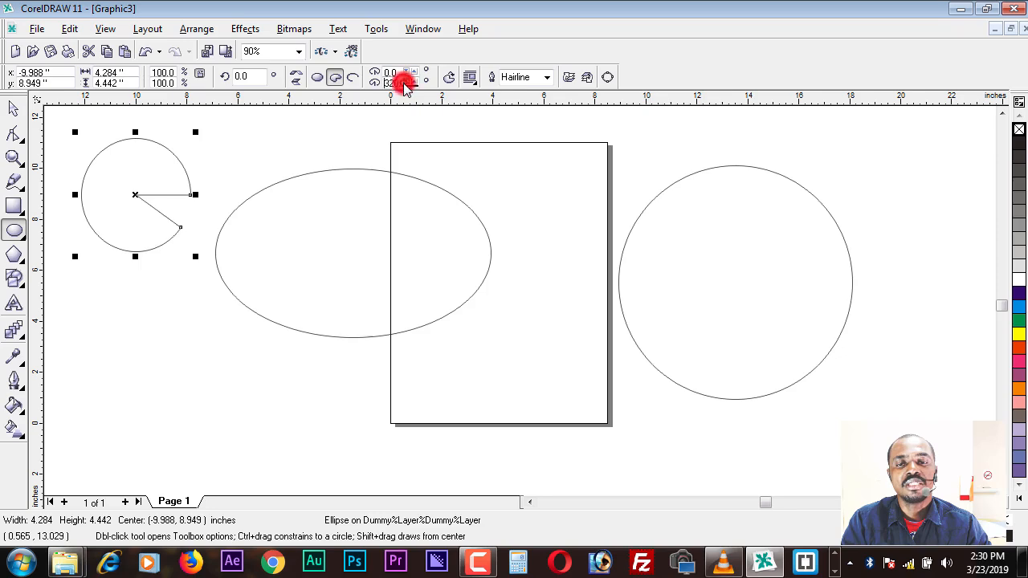
left_click(410, 85)
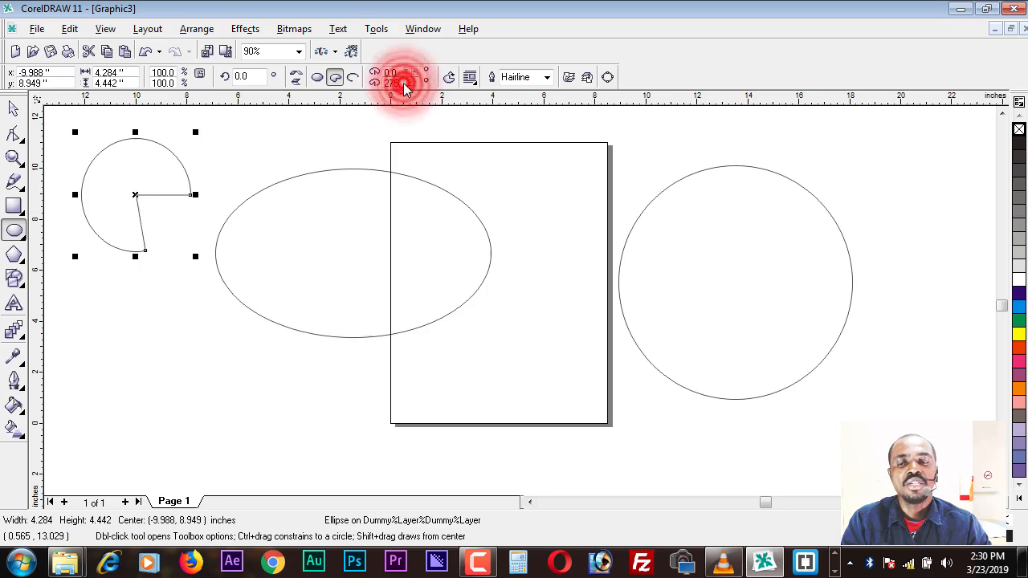
left_click(409, 85)
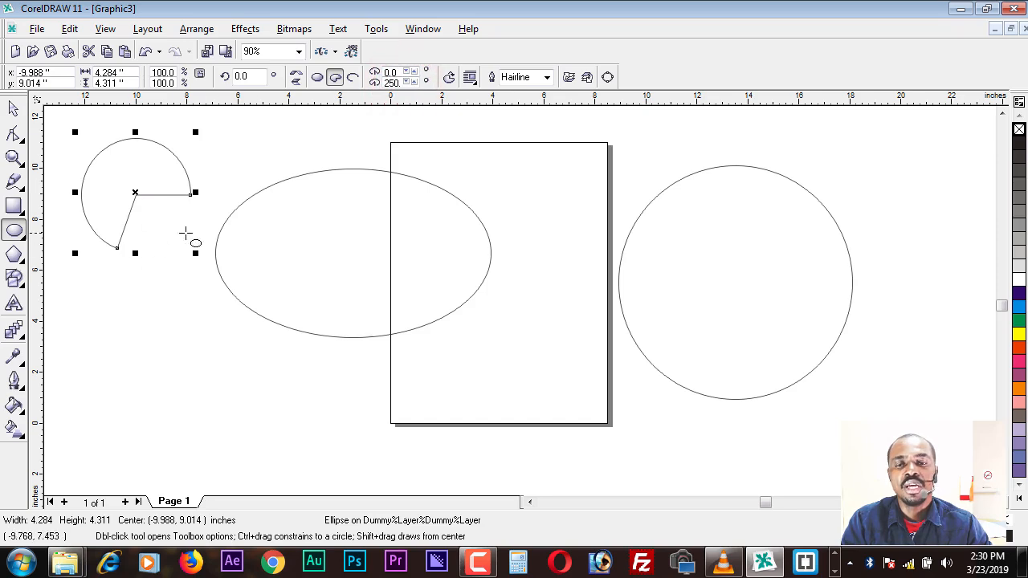
left_click(412, 72)
left_click(412, 71)
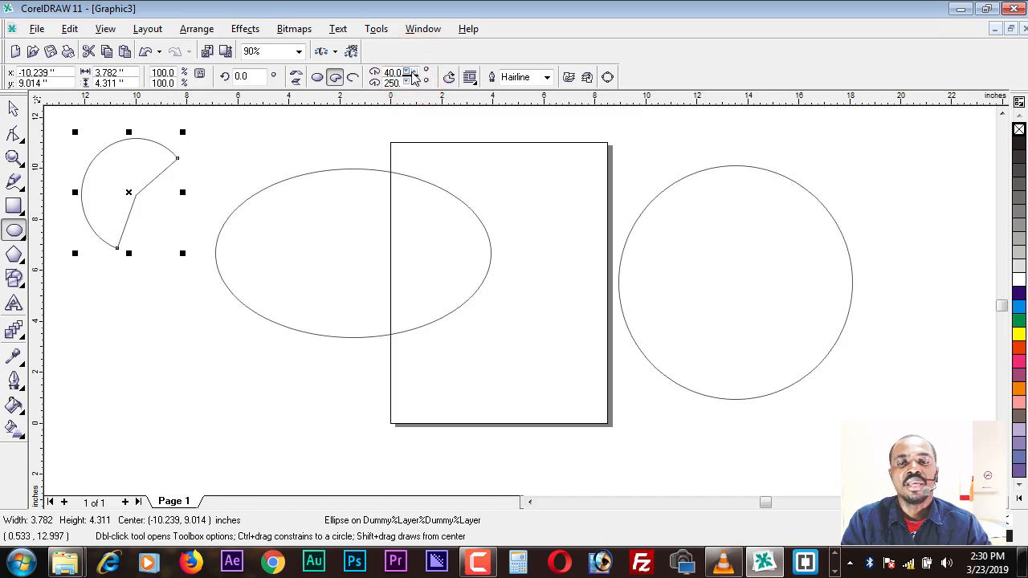
left_click_drag(412, 73, 412, 73)
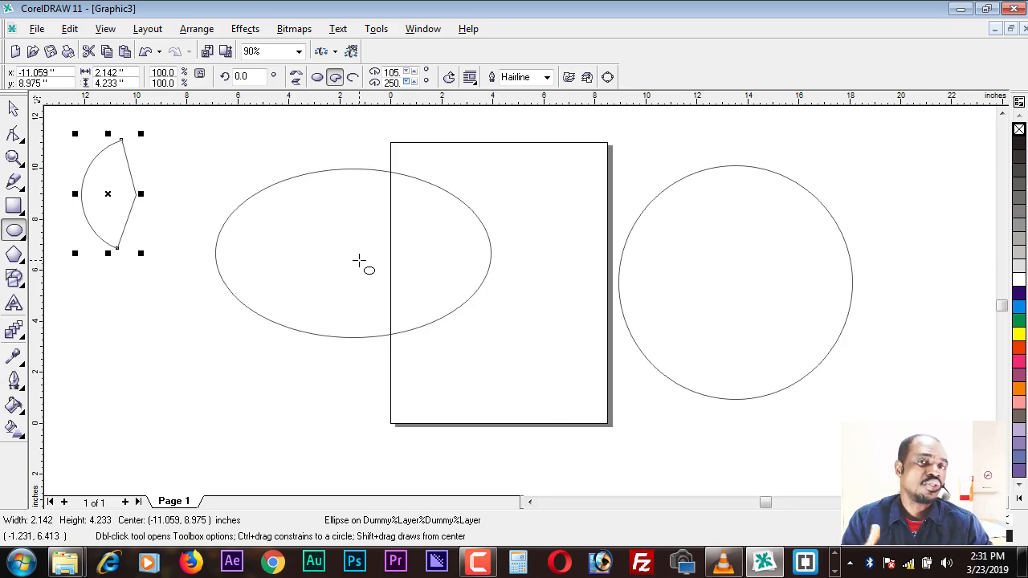
left_click(352, 77)
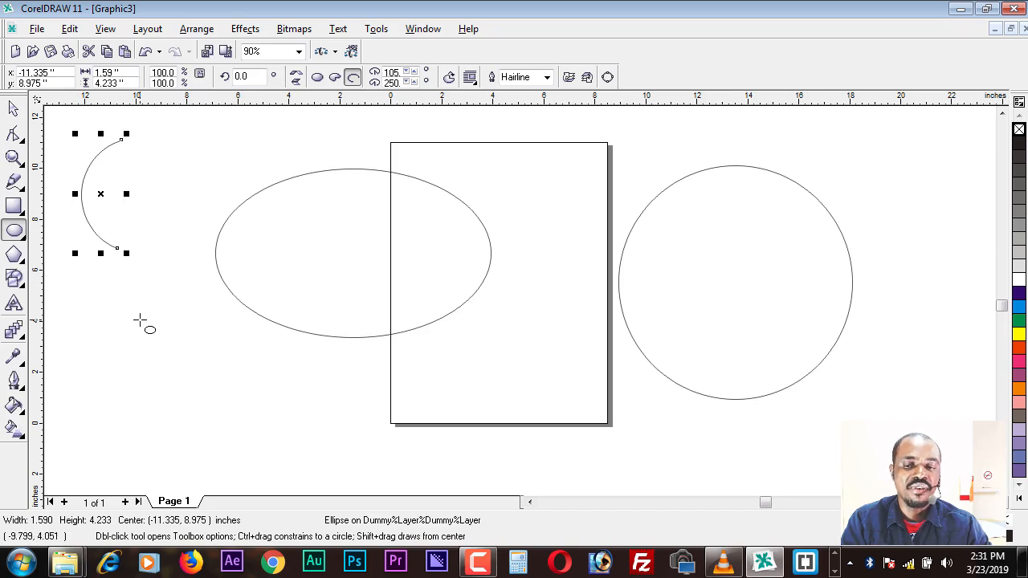
Step: Draw an arc about 6.11 by 5.32 inches to the lower left of the ellipse and set its ending angle to 330 degrees
left_click_drag(141, 320, 298, 458)
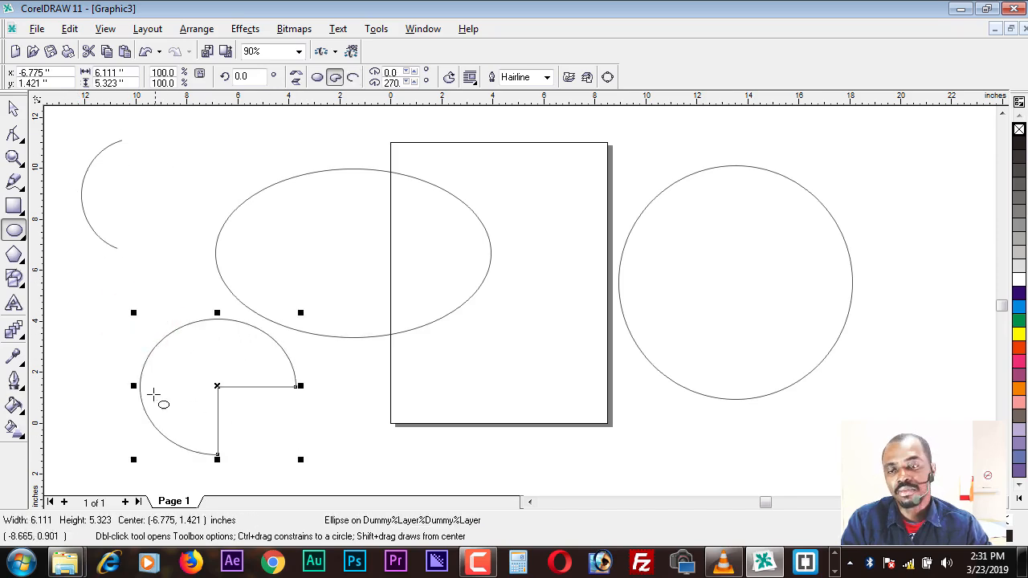
left_click(353, 77)
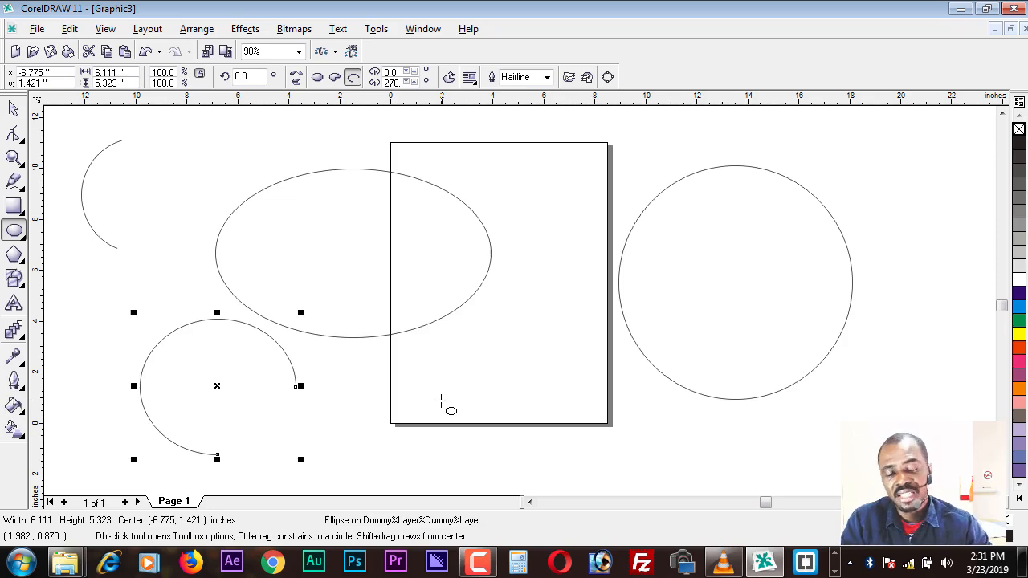
left_click(414, 83)
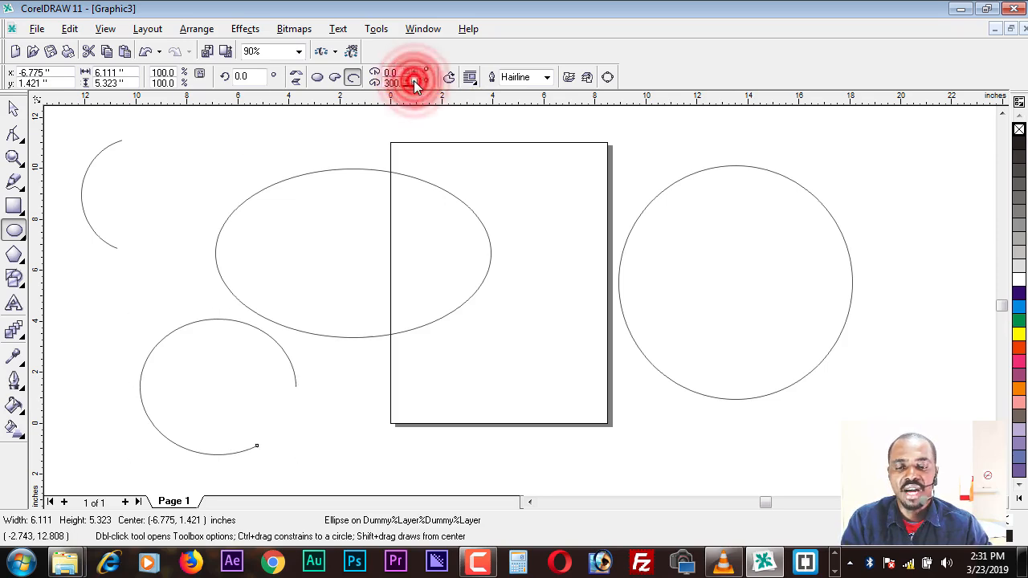
left_click(414, 82)
left_click(415, 82)
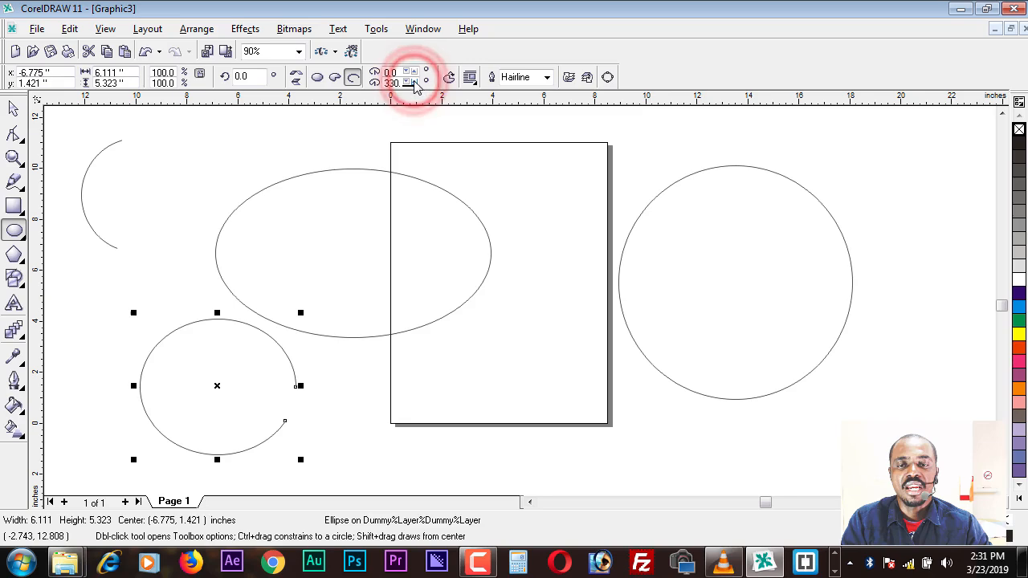
Step: Set the lower arc's starting angle to 90 degrees and deselect it
left_click(414, 73)
left_click(414, 73)
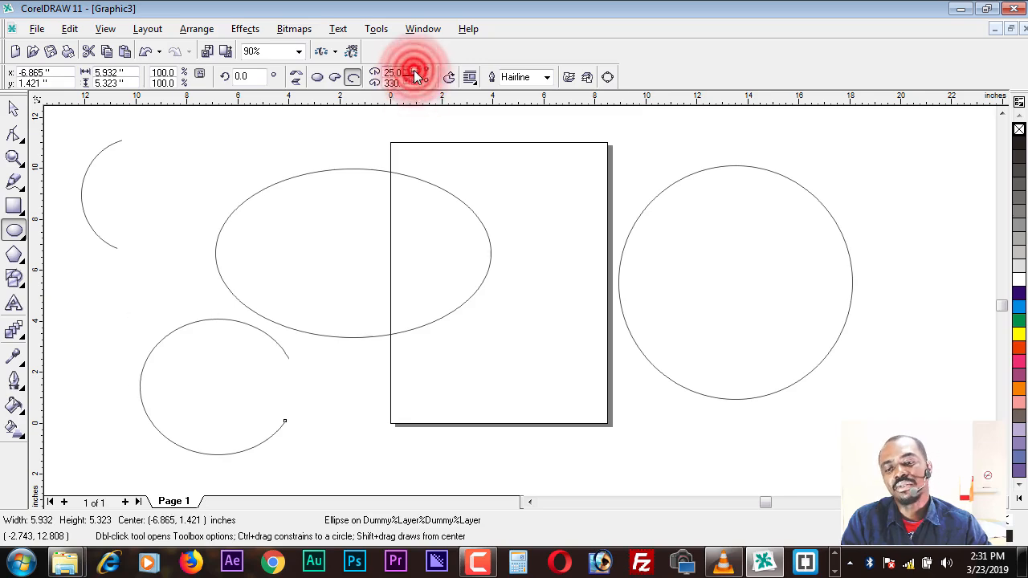
left_click(415, 73)
left_click(414, 73)
left_click(415, 73)
left_click(415, 73)
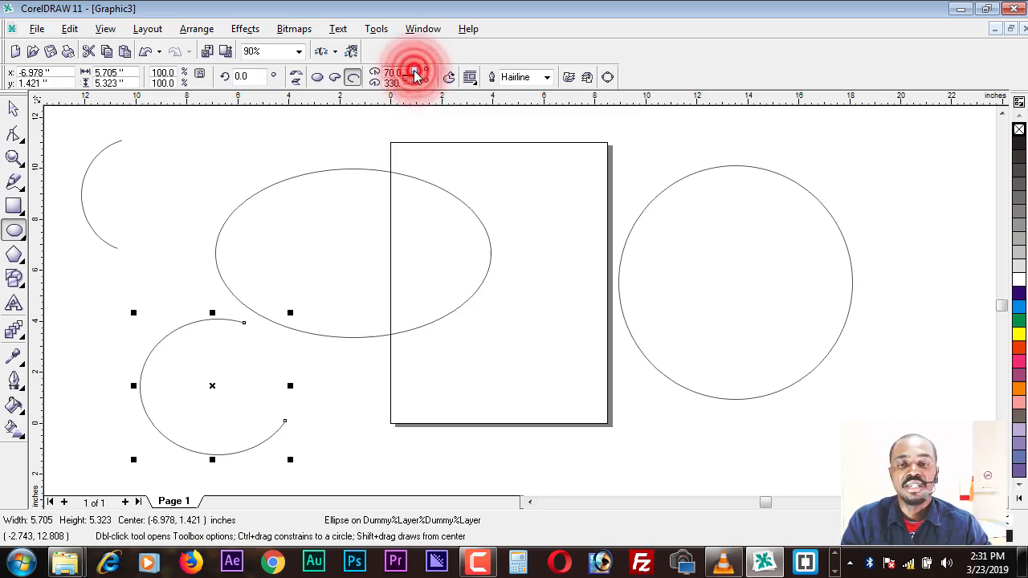
left_click(411, 74)
left_click(14, 108)
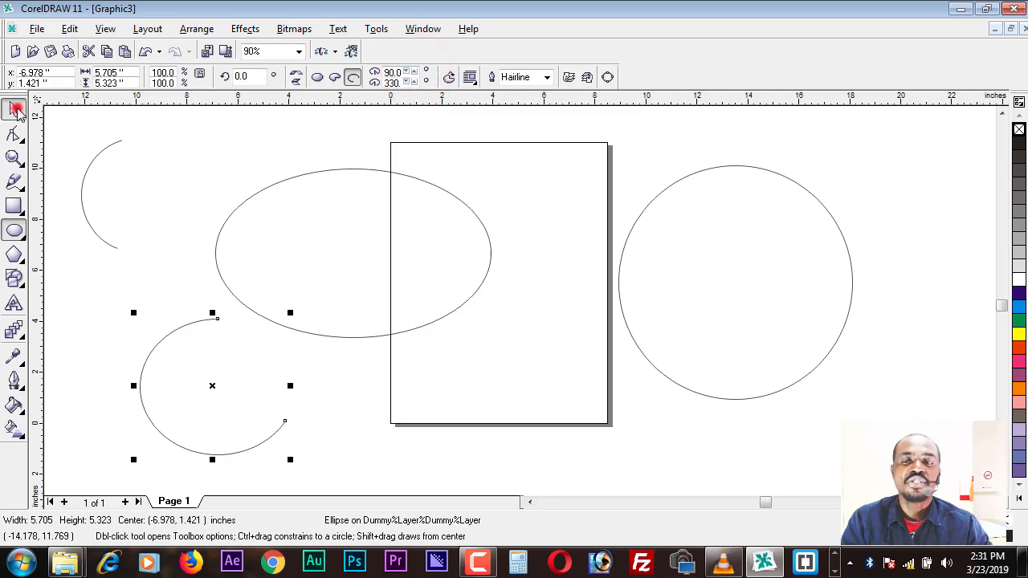
left_click(196, 154)
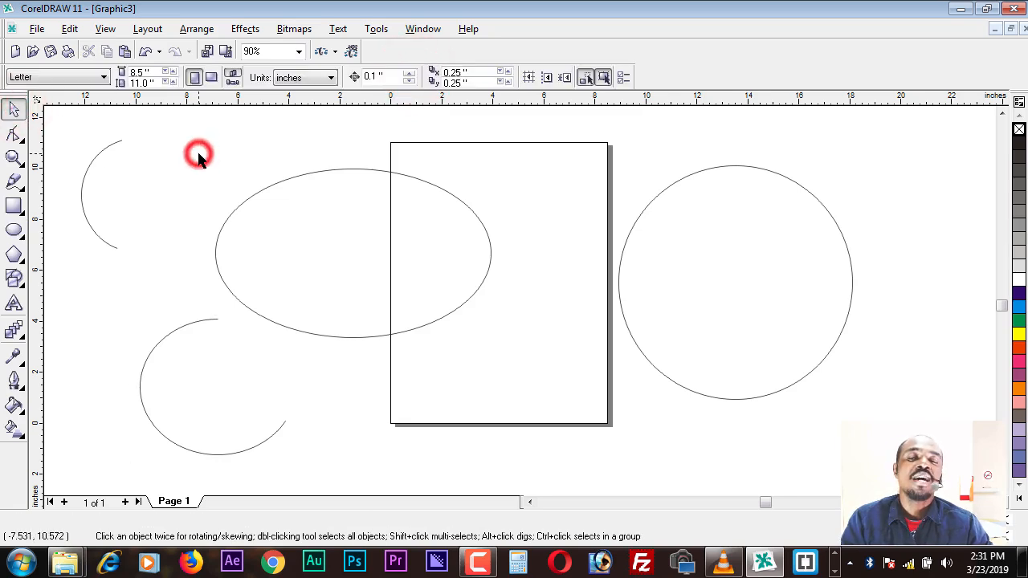
Step: Delete the ellipse and the two arcs beside it, leaving only the large circle
left_click(66, 128)
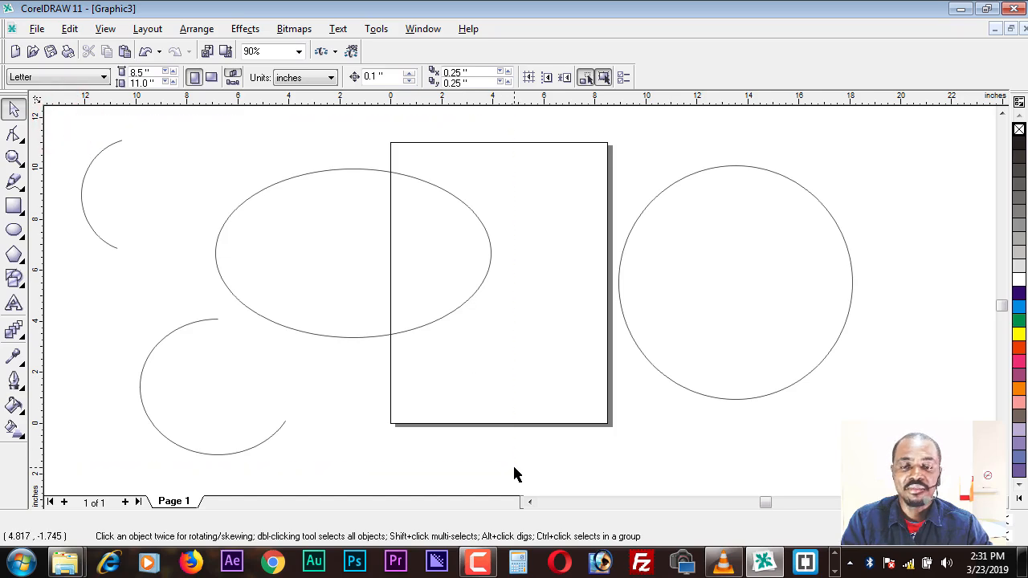
left_click_drag(516, 475, 509, 467)
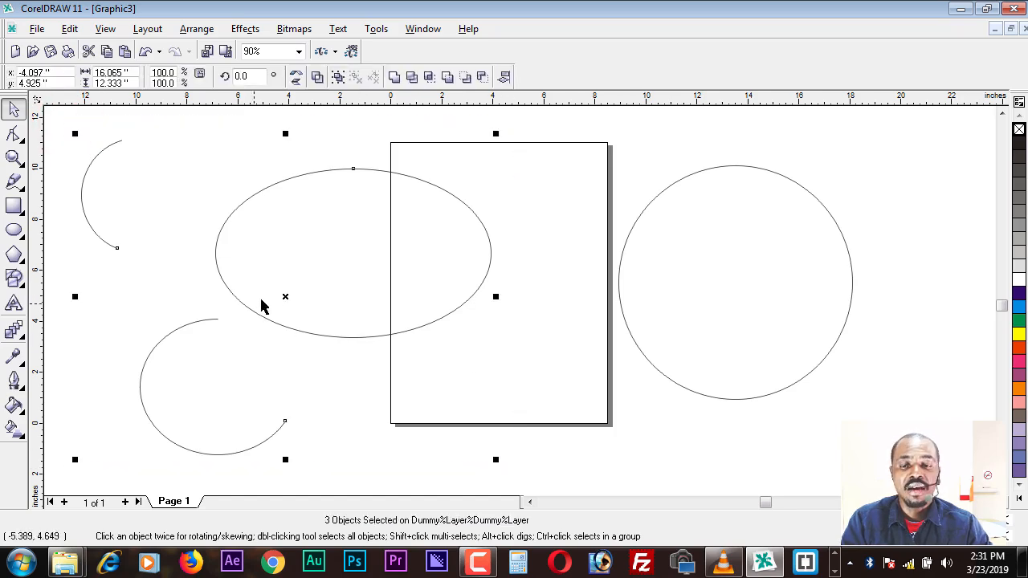
right_click(287, 298)
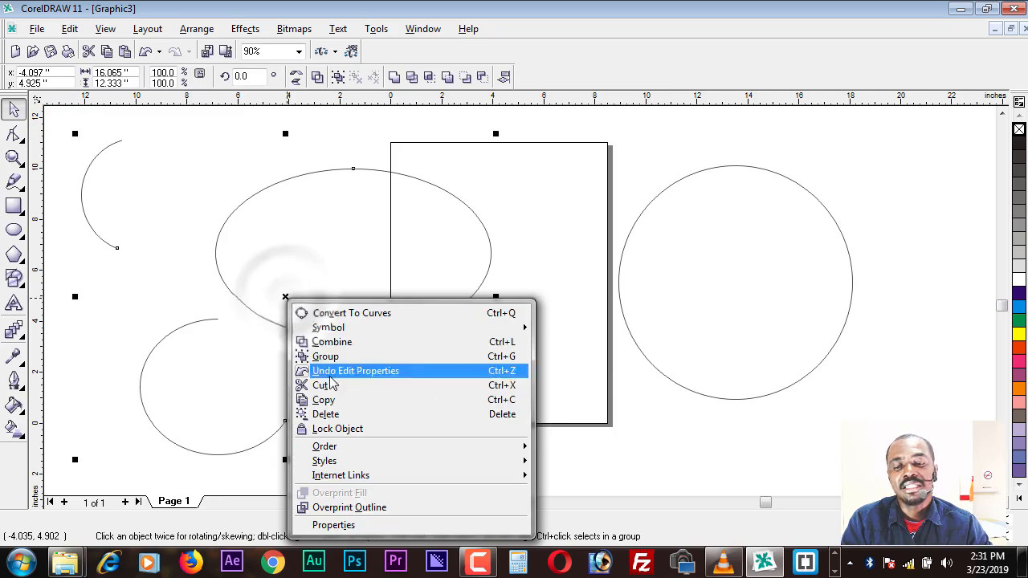
left_click(336, 415)
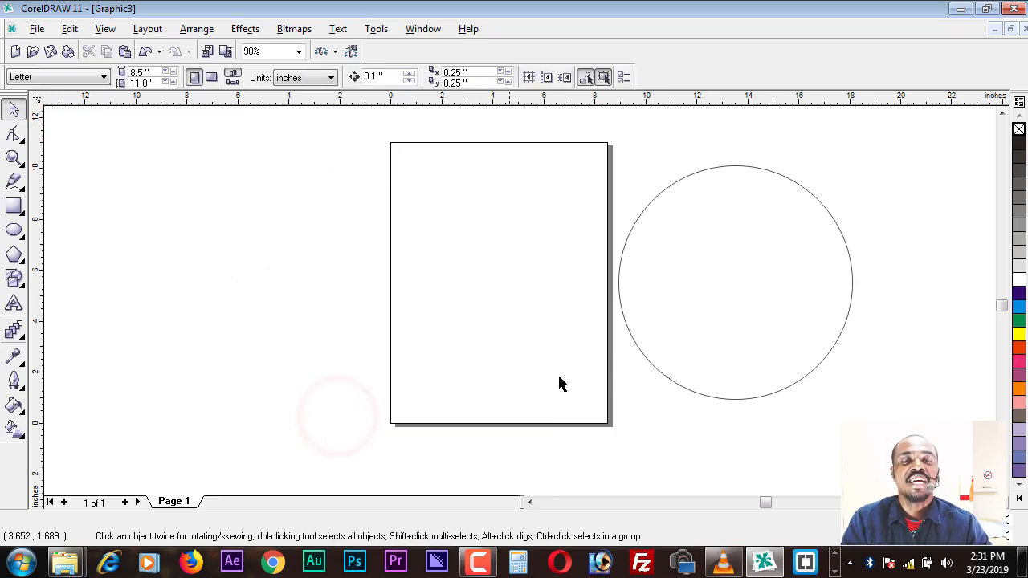
Step: Move the large circle onto the page, scale it down to about 6.2 inches across, place it near the page centre and deselect it
left_click(707, 303)
left_click_drag(739, 281, 486, 286)
left_click_drag(612, 162, 533, 240)
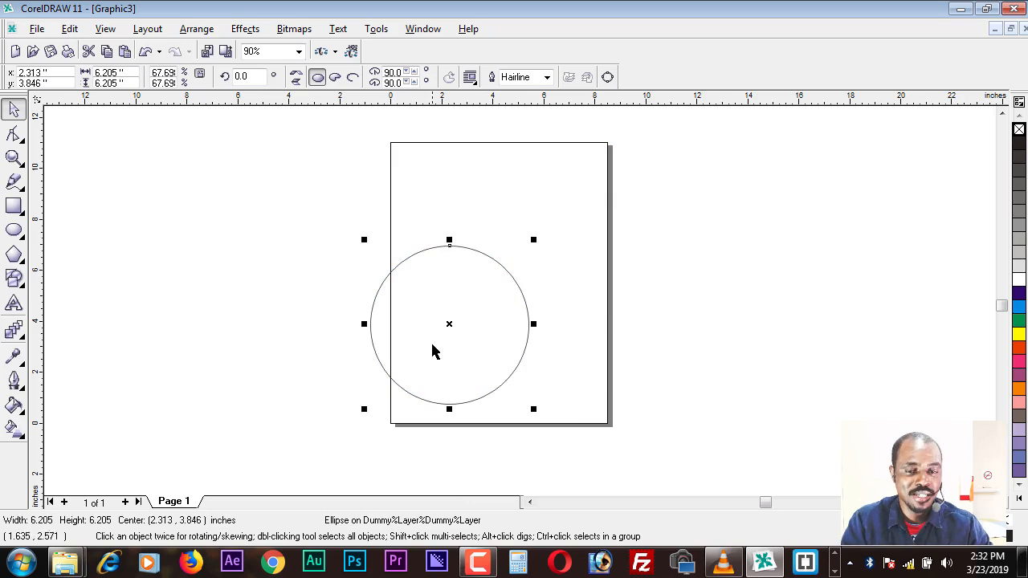
left_click_drag(448, 326, 505, 284)
left_click(227, 273)
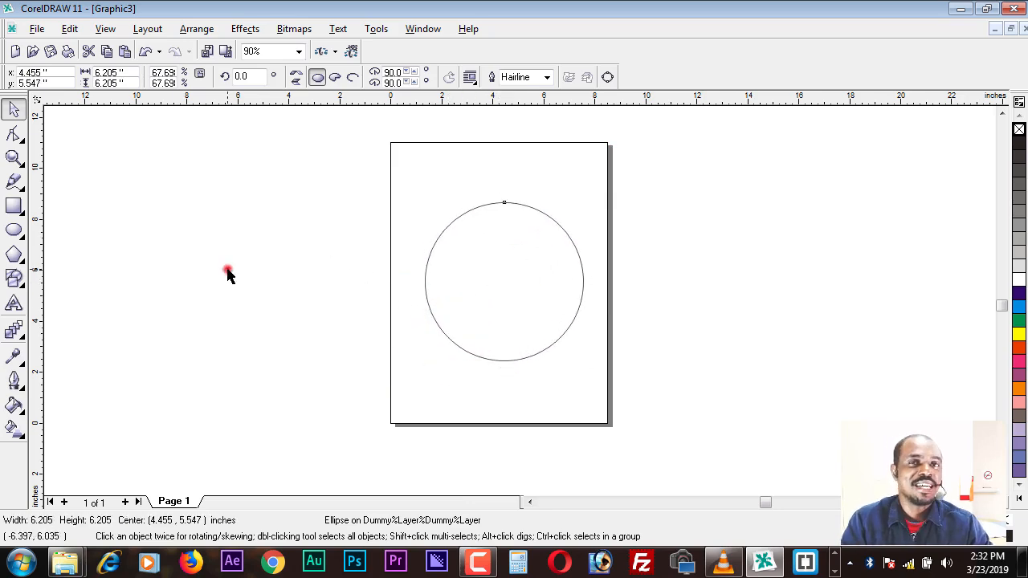
Step: Reshape the circle into a pie by moving its node inside the outline, first to about 220 degrees and finally to about 28 degrees
left_click(476, 279)
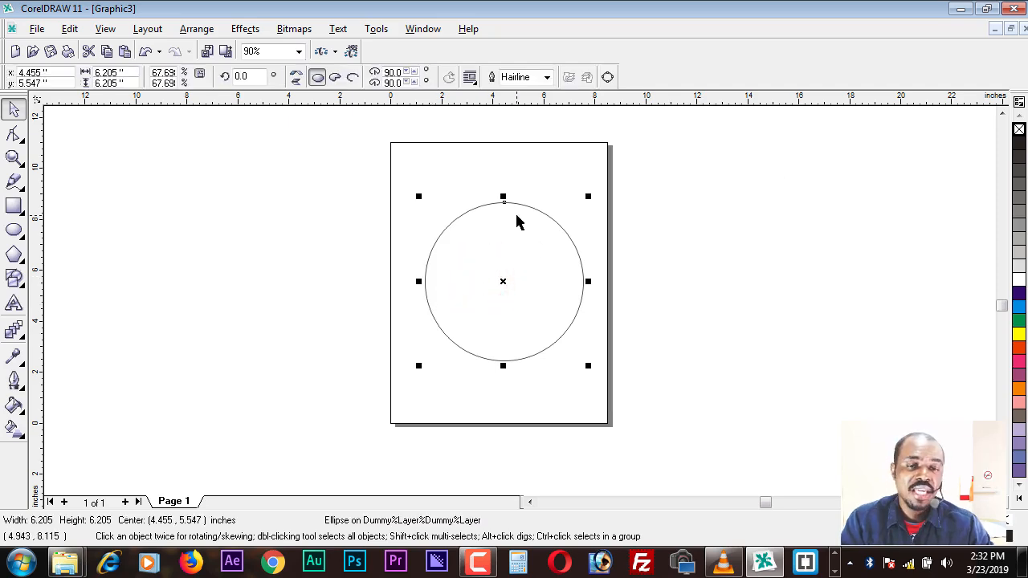
scroll(505, 197, "up", 5)
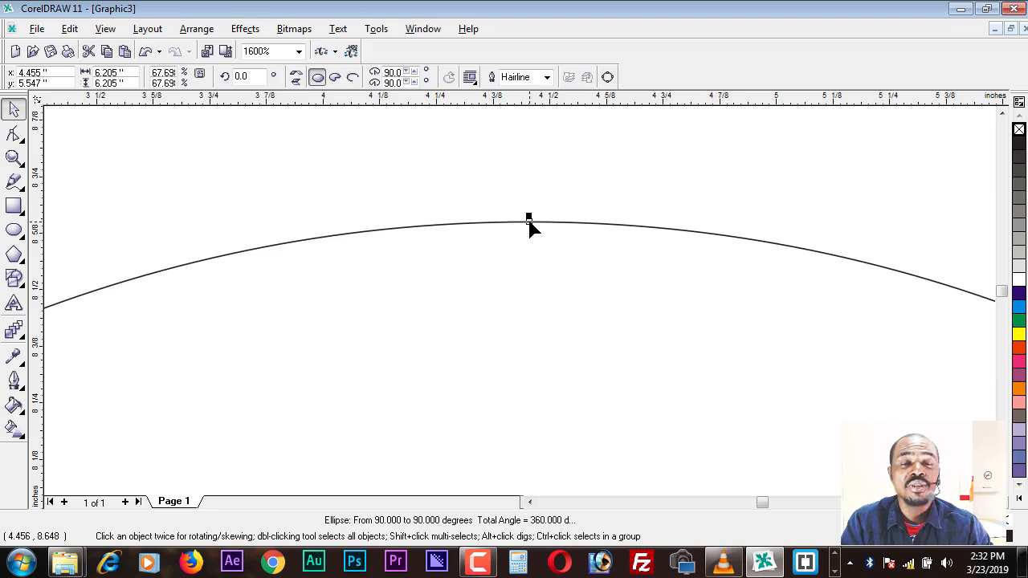
scroll(529, 229, "down", 8)
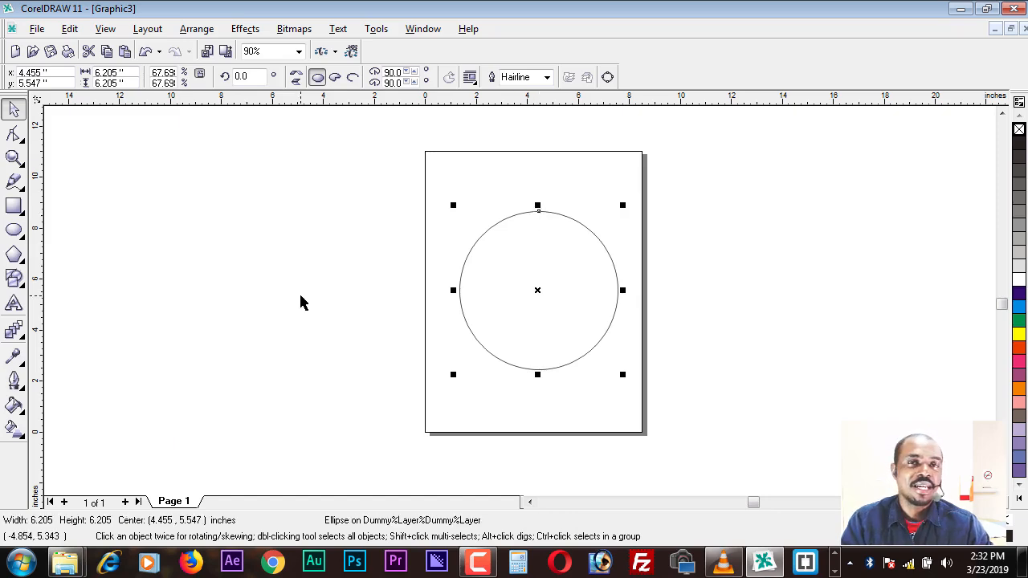
left_click(539, 212)
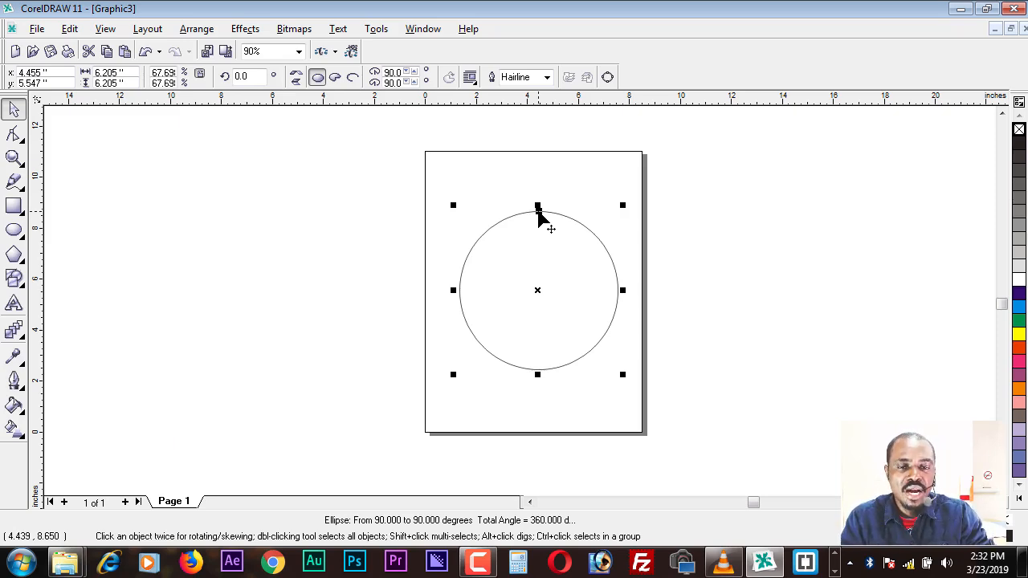
left_click_drag(538, 210, 518, 307)
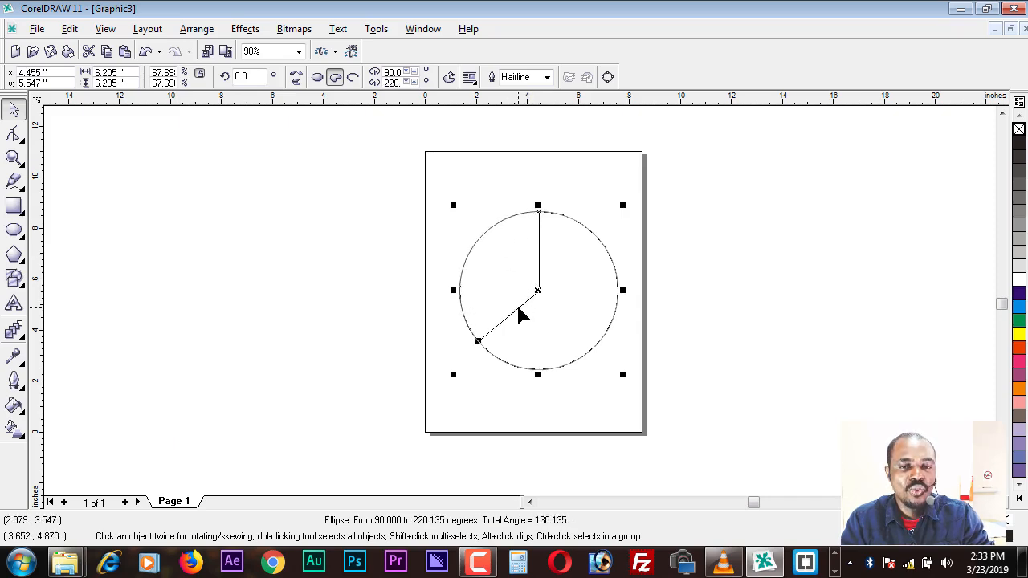
left_click_drag(518, 315, 520, 313)
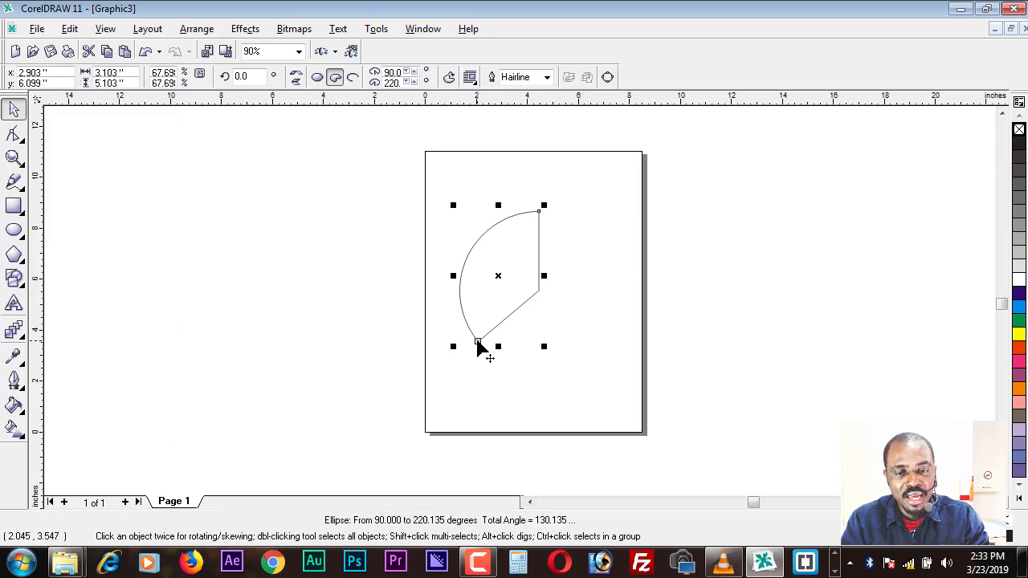
left_click_drag(477, 342, 600, 261)
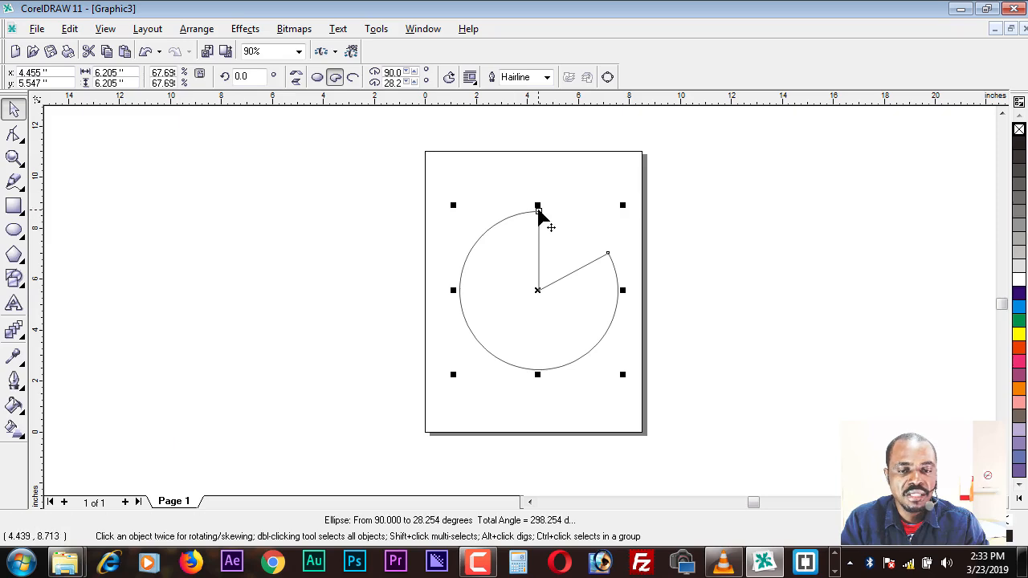
Step: Reshape the pie into an open arc from about 192 to 328 degrees by moving its nodes outside the outline, and deselect it
left_click(608, 256)
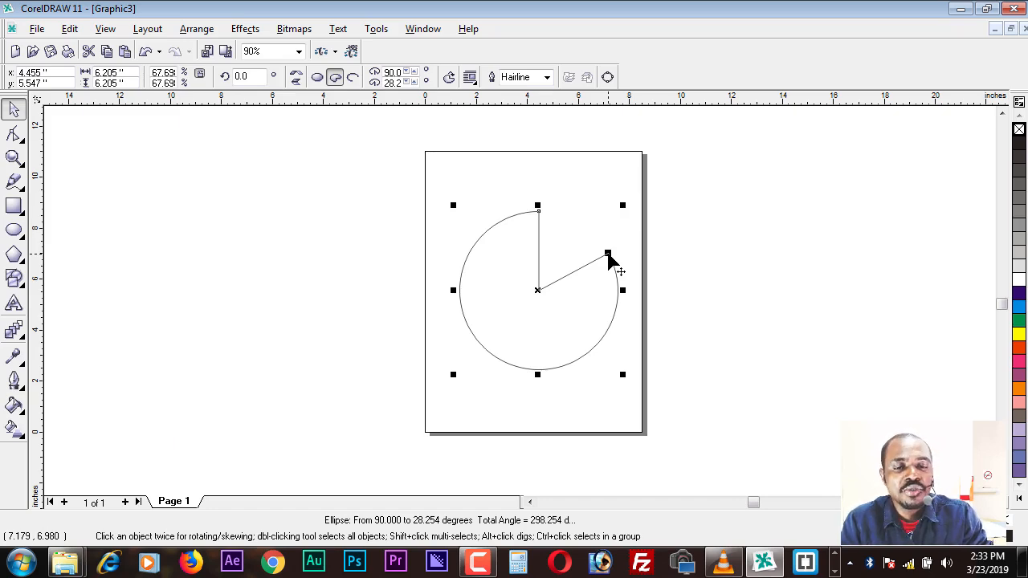
left_click_drag(608, 255, 664, 286)
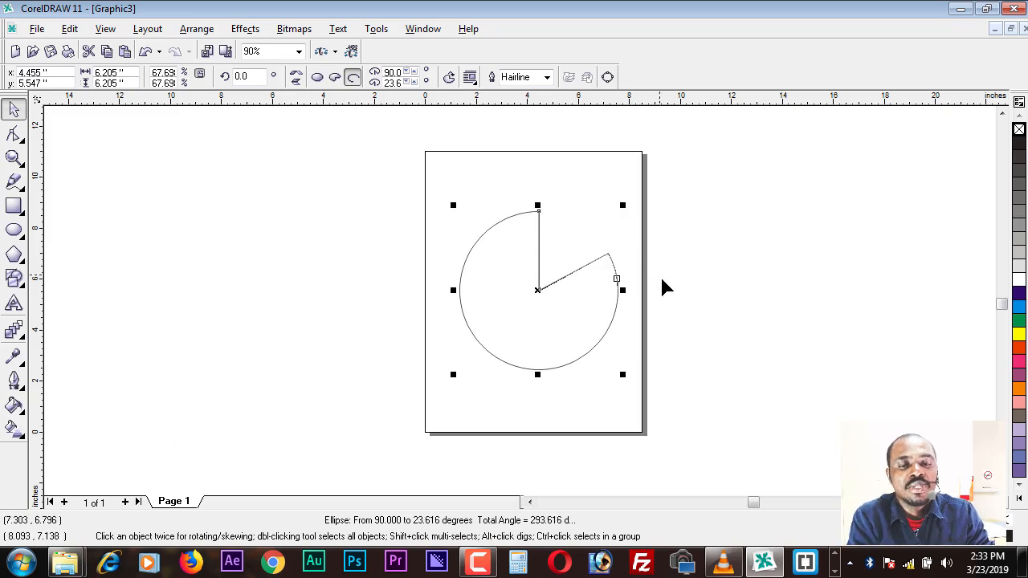
left_click_drag(683, 350, 692, 393)
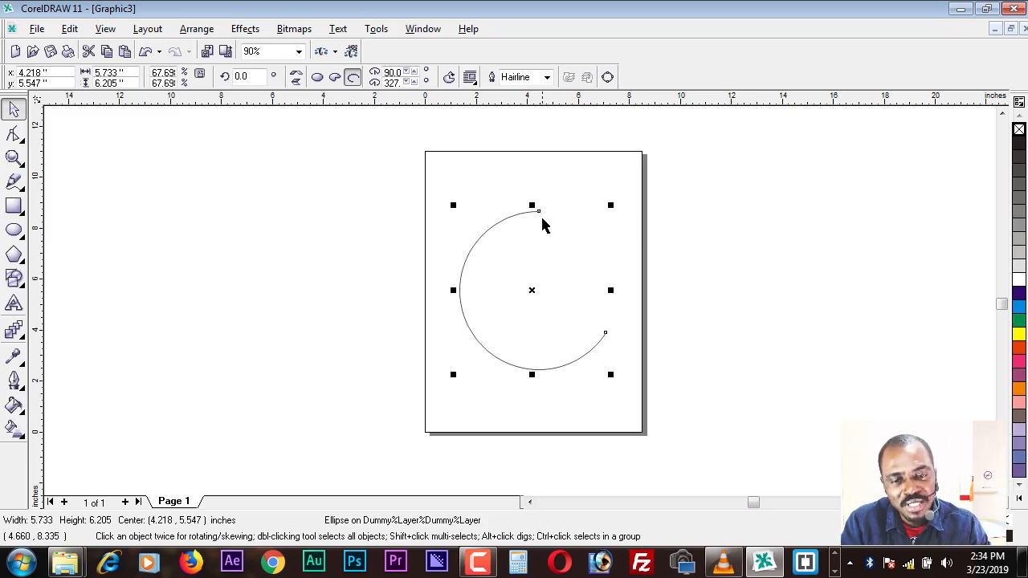
mouse_move(538, 210)
left_mouse_down()
mouse_move(493, 201)
mouse_move(429, 236)
mouse_move(433, 315)
left_mouse_up()
left_click(273, 343)
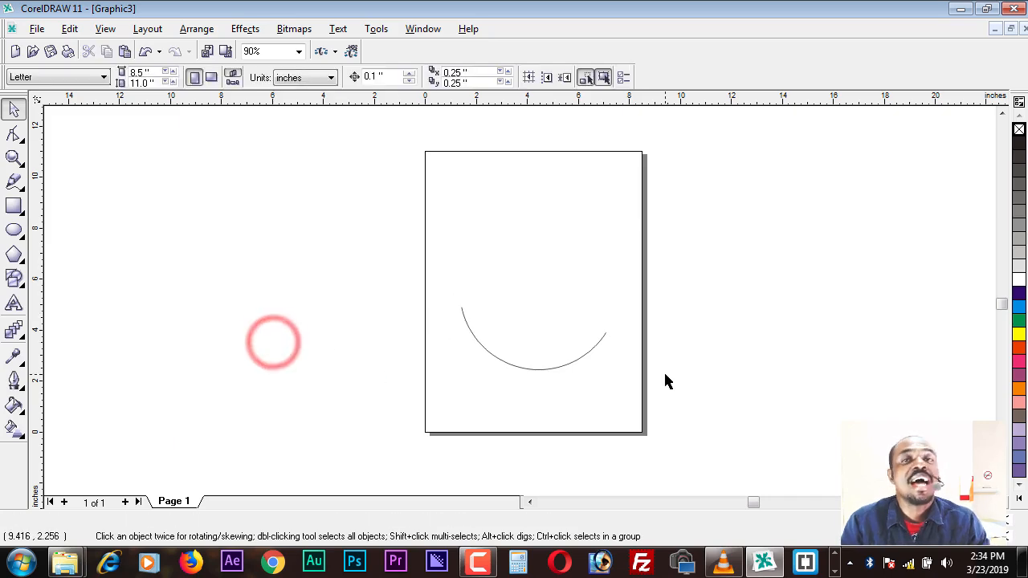
Step: Close the arc back into a full circle by bringing its starting node onto the ending node at about 328 degrees
left_click(550, 369)
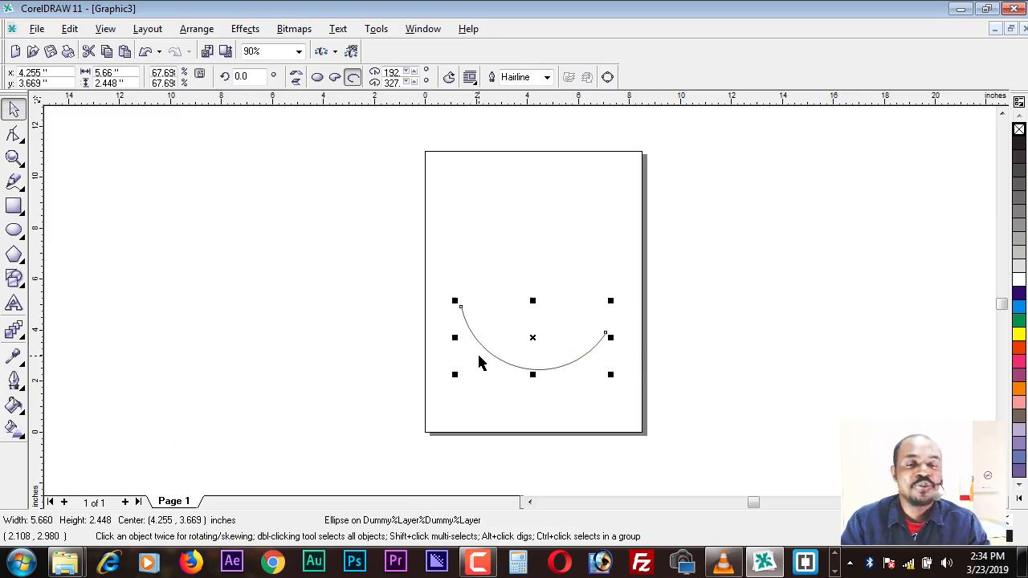
left_click(461, 309)
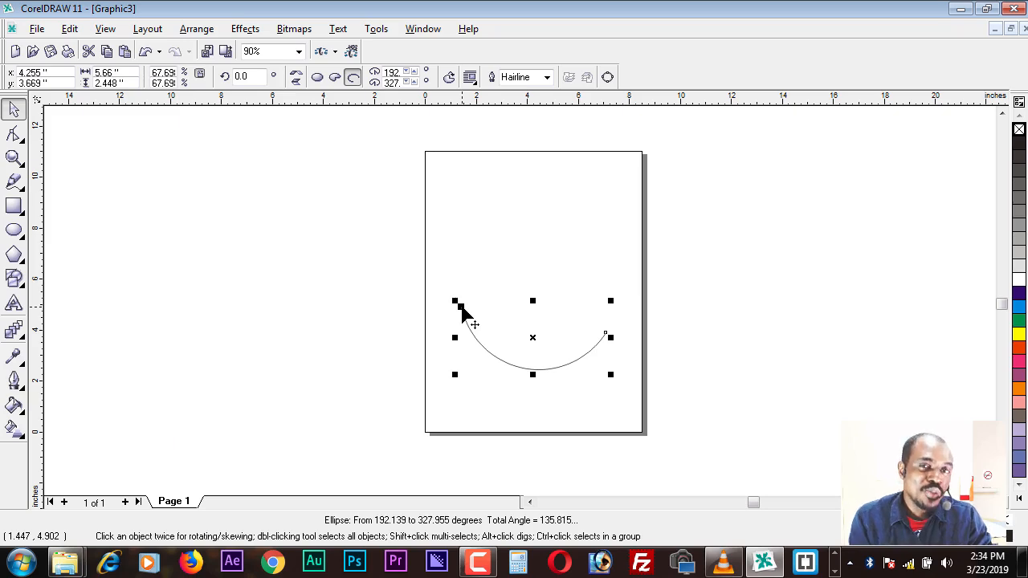
left_click_drag(462, 310, 602, 328)
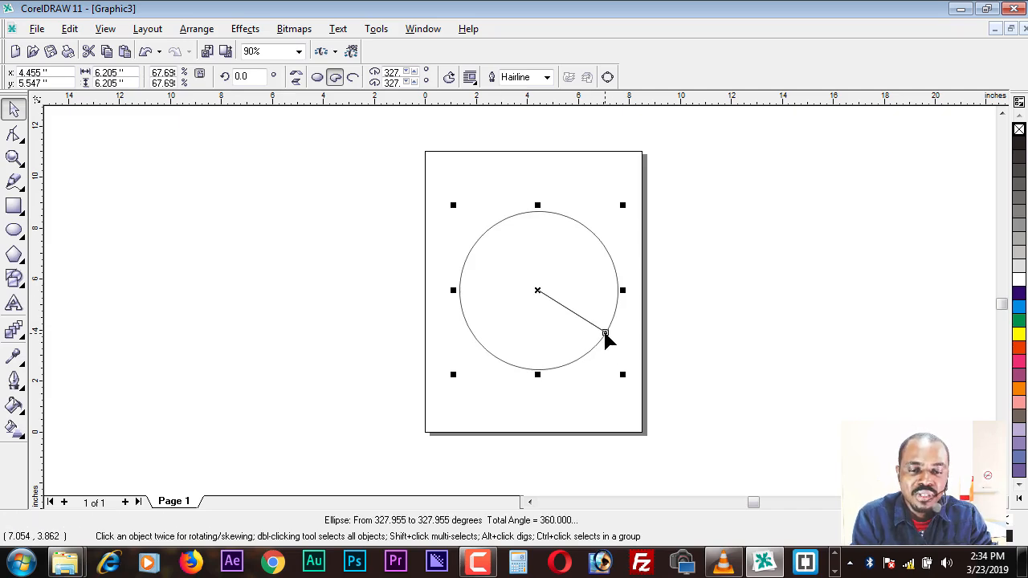
left_click(605, 334)
left_click_drag(605, 334, 605, 338)
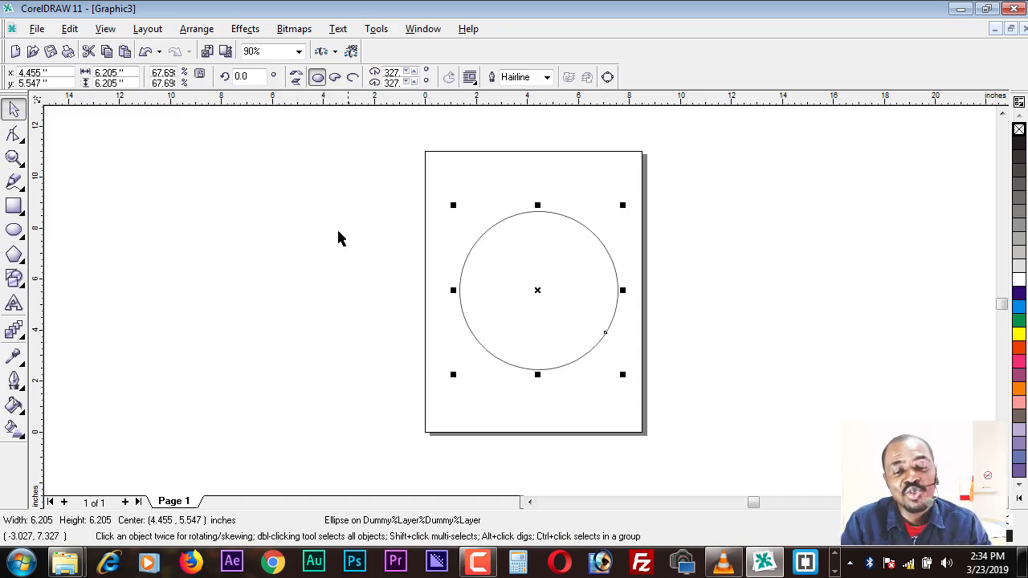
left_click(320, 262)
left_click(562, 303)
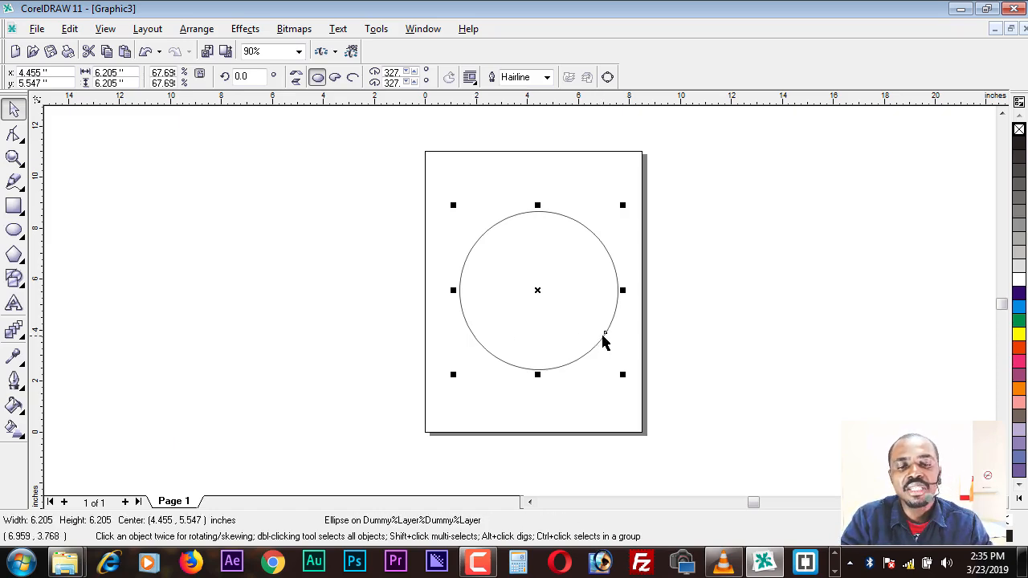
Step: Draw a pie about 3.65 inches across in the empty area to the upper left of the page and deselect it
left_click(9, 233)
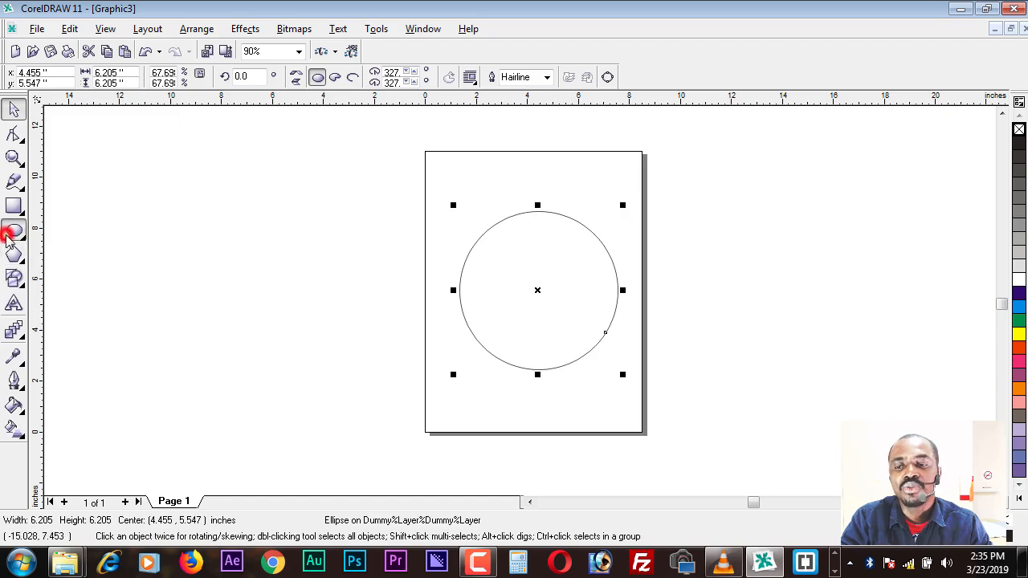
left_click_drag(185, 197, 231, 175)
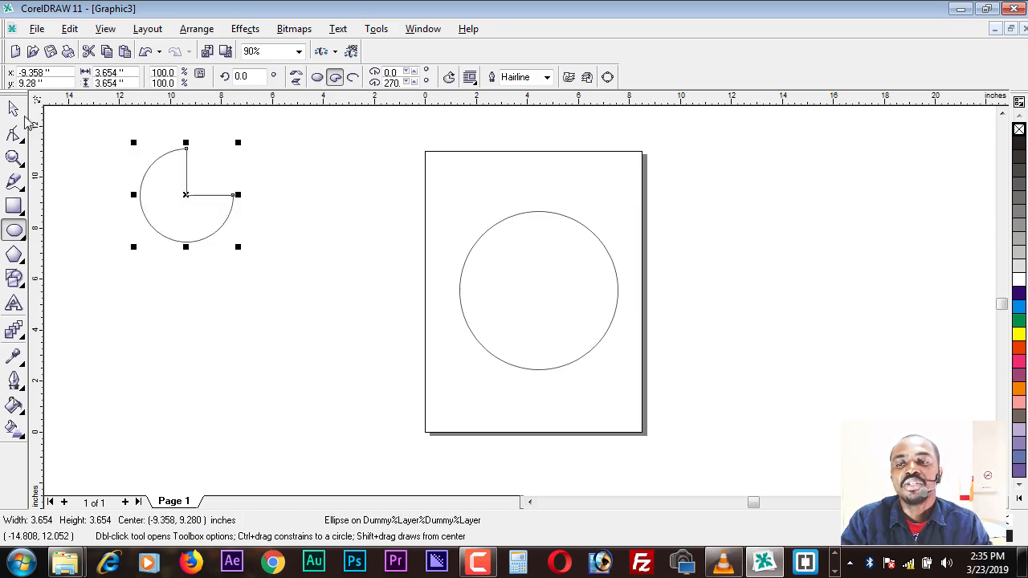
left_click(14, 107)
left_click(283, 328)
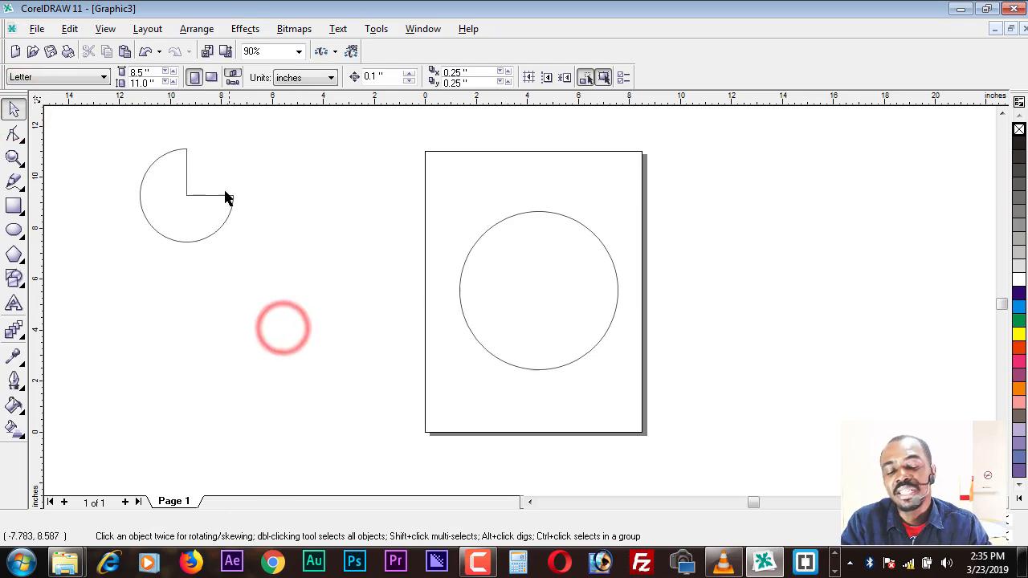
Step: Move the pie close to the page's left edge, convert it to a full ellipse and deselect it
left_click(187, 207)
left_click_drag(187, 207, 338, 329)
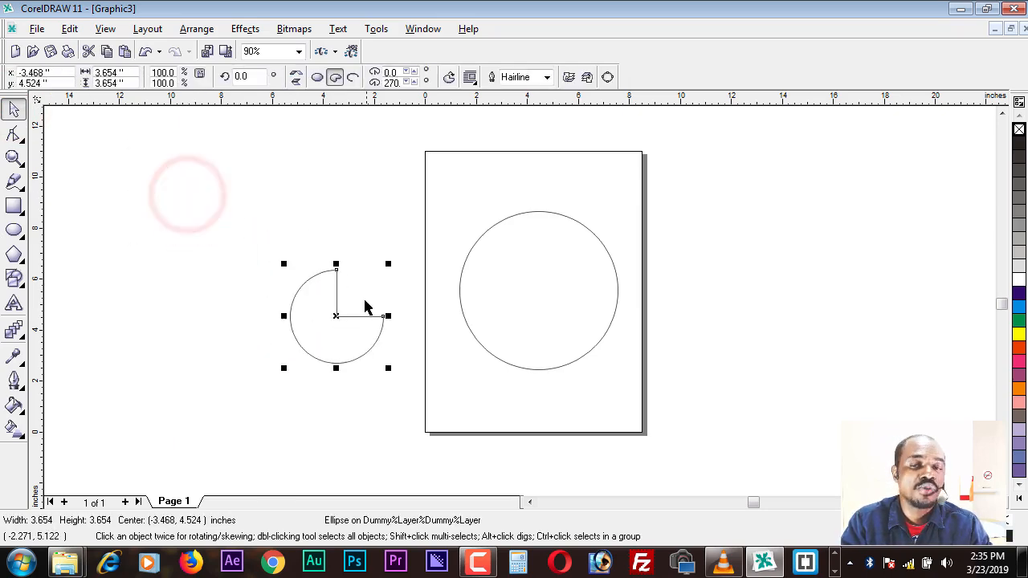
left_click(317, 77)
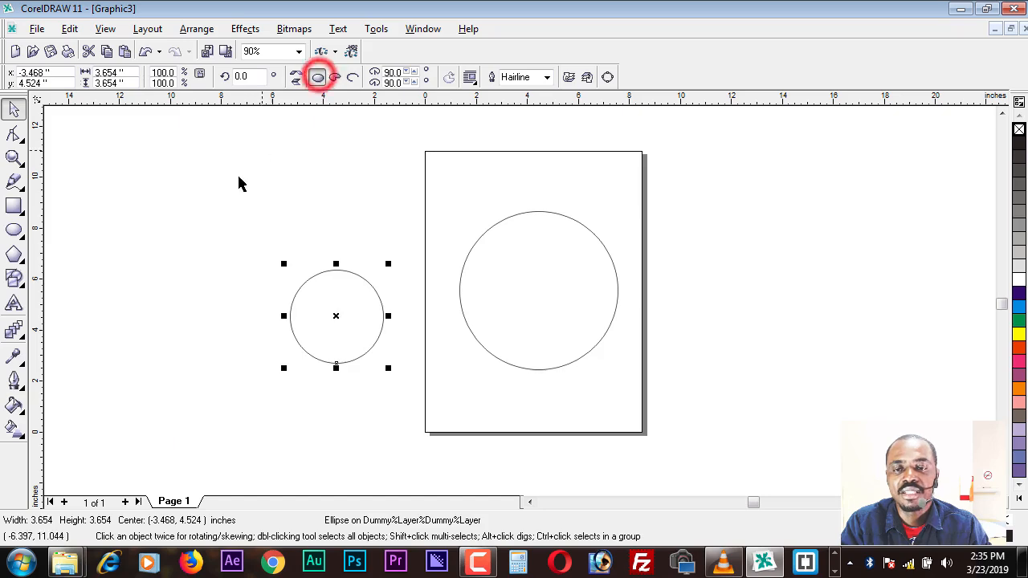
left_click(182, 207)
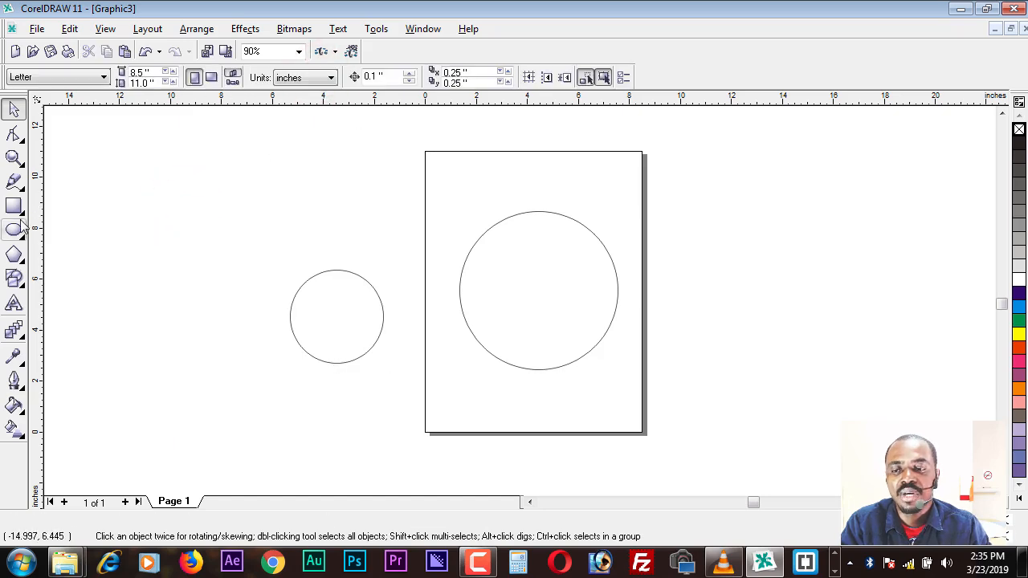
Step: Draw a perfect circle about 4.79 inches across from its centre, to the upper left of the small circle, using the ellipse type
left_click(13, 230)
left_click(318, 77)
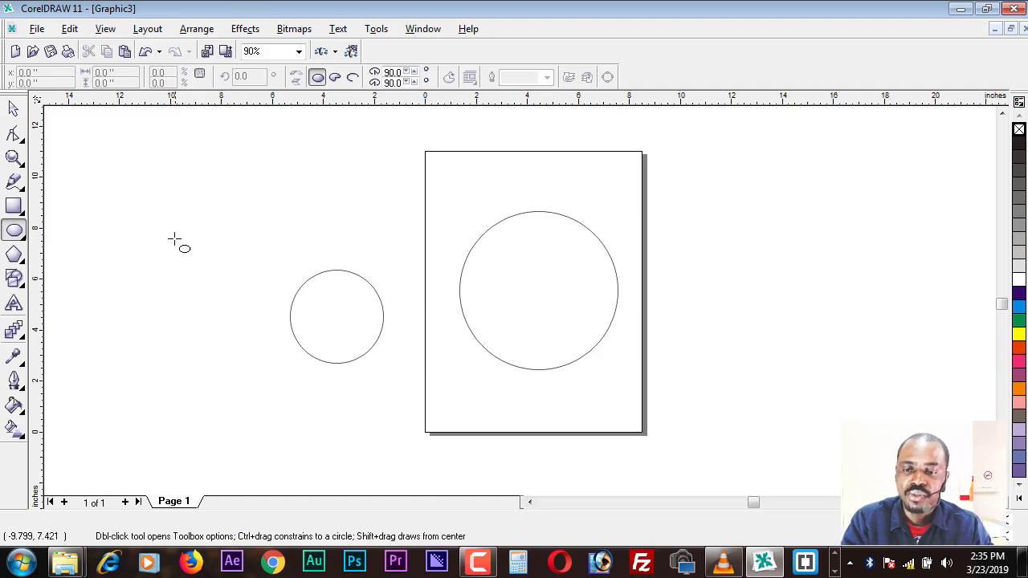
mouse_move(158, 209)
left_mouse_down()
mouse_move(215, 233)
mouse_move(209, 222)
mouse_move(276, 238)
mouse_move(218, 223)
mouse_move(268, 226)
mouse_move(232, 225)
mouse_move(266, 220)
mouse_move(246, 222)
left_mouse_up()
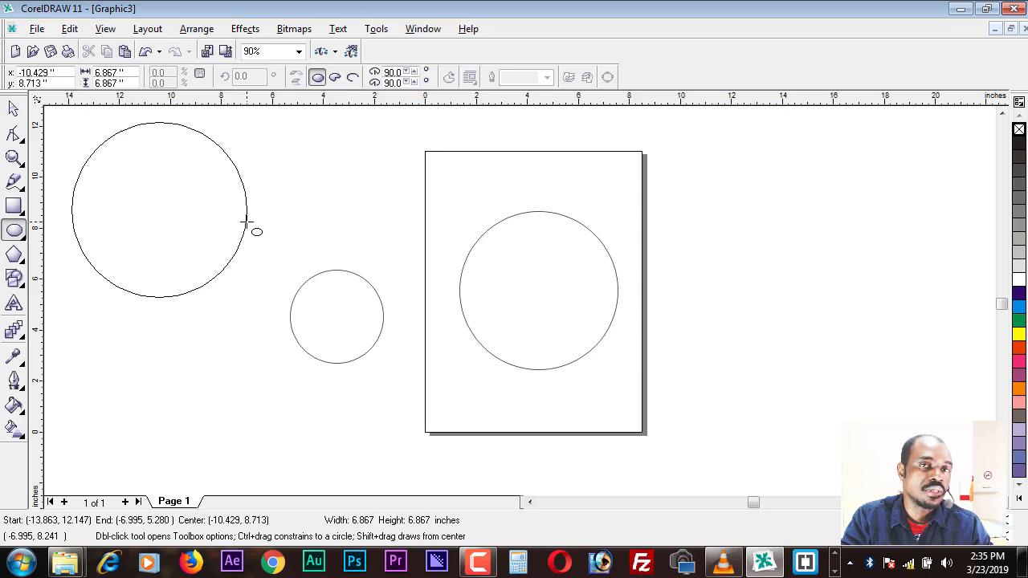
left_click_drag(246, 222, 218, 217)
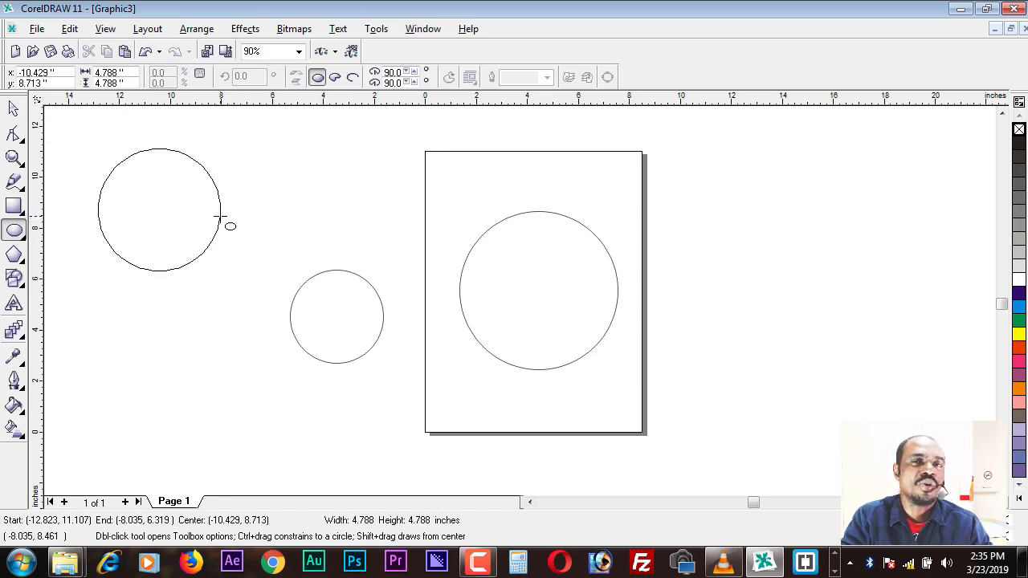
left_click_drag(219, 217, 219, 217)
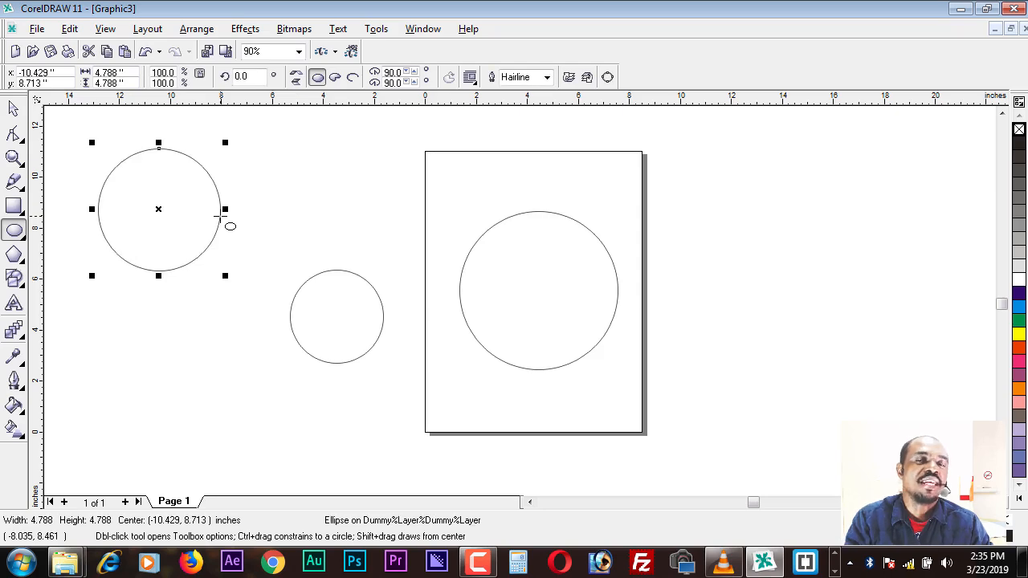